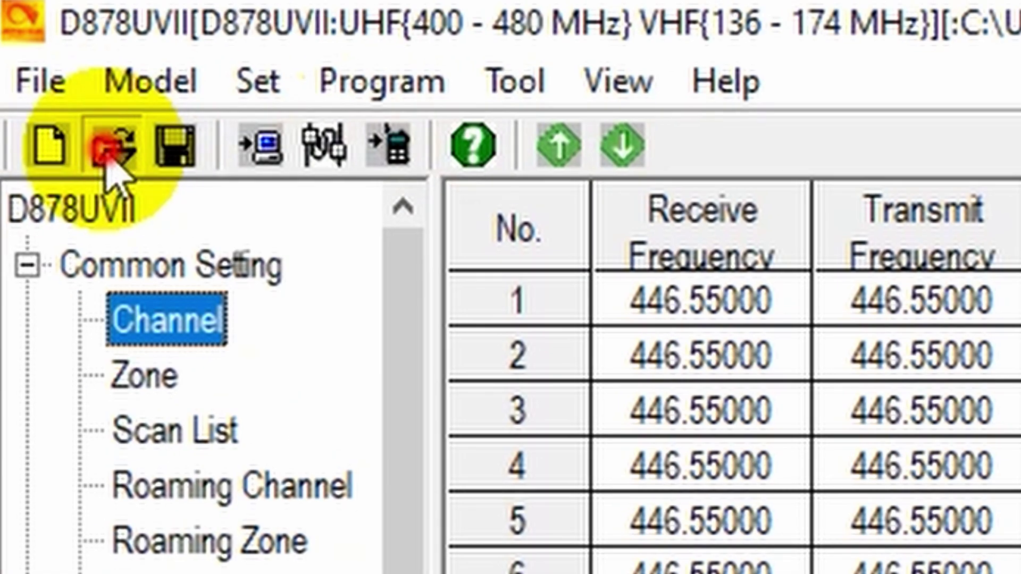
# Dismiss the save-changes prompt and open the Export window from the Tool menu
pyautogui.click(108, 158)
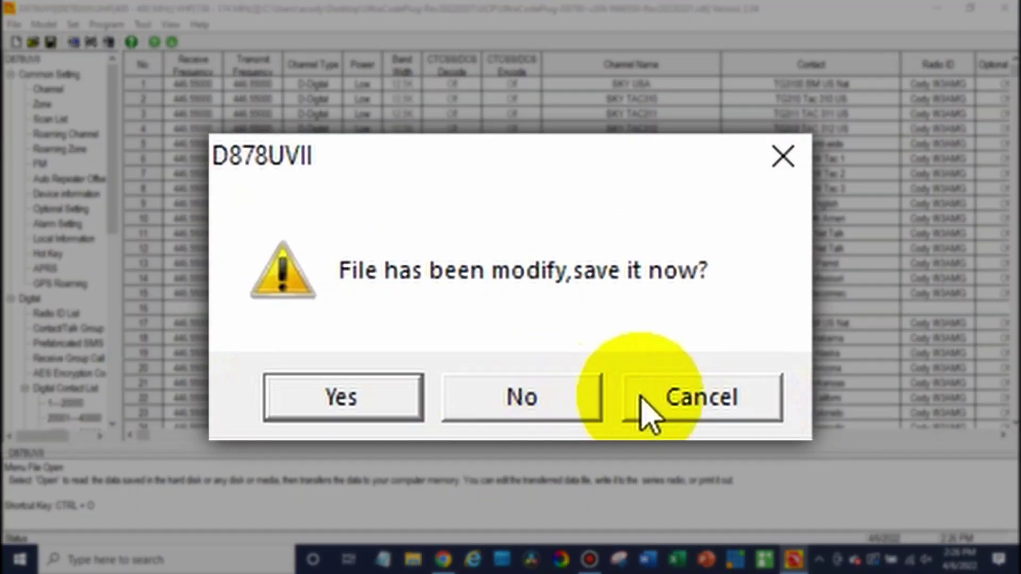
pyautogui.click(715, 391)
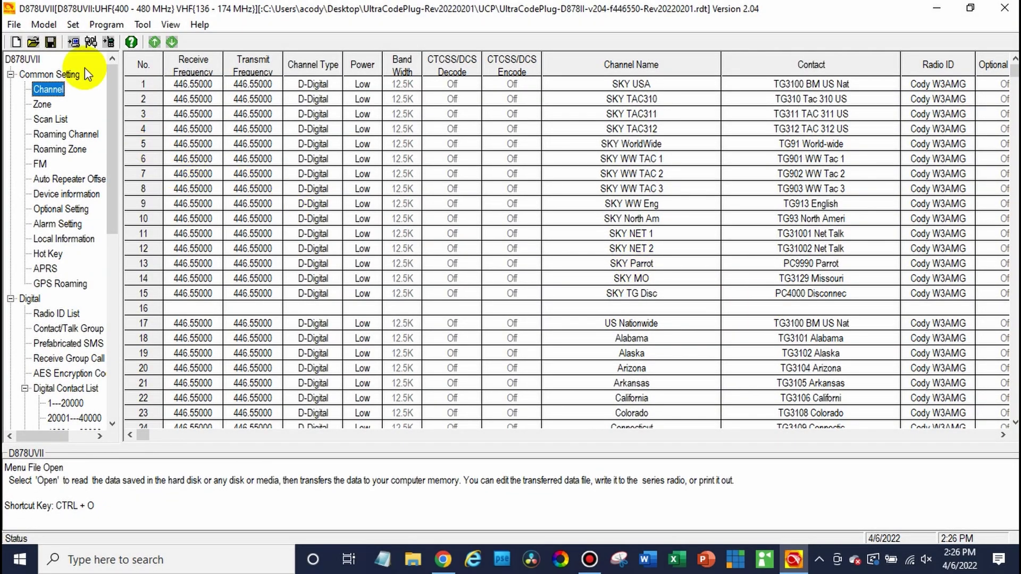
pyautogui.click(142, 25)
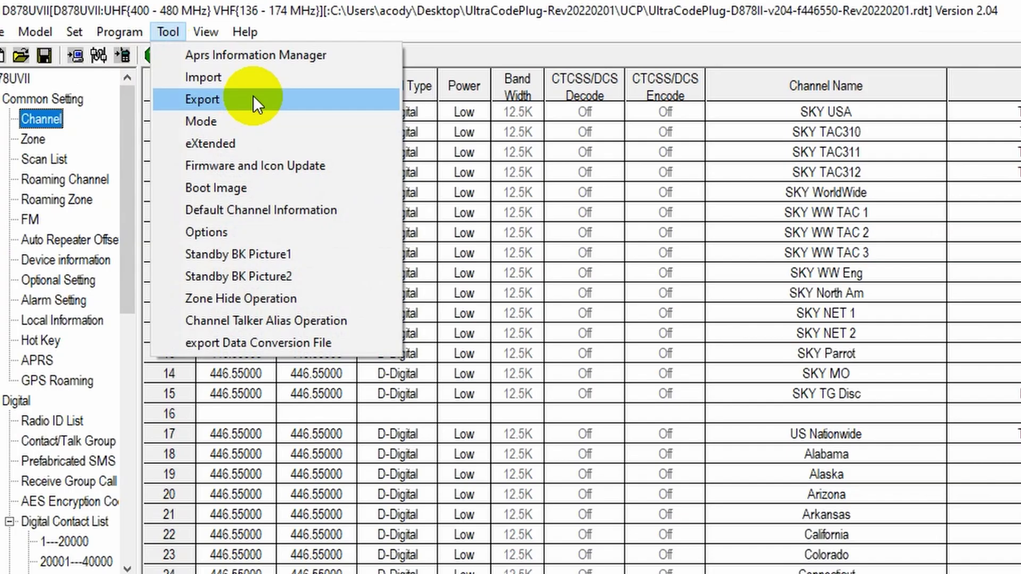
pyautogui.click(585, 274)
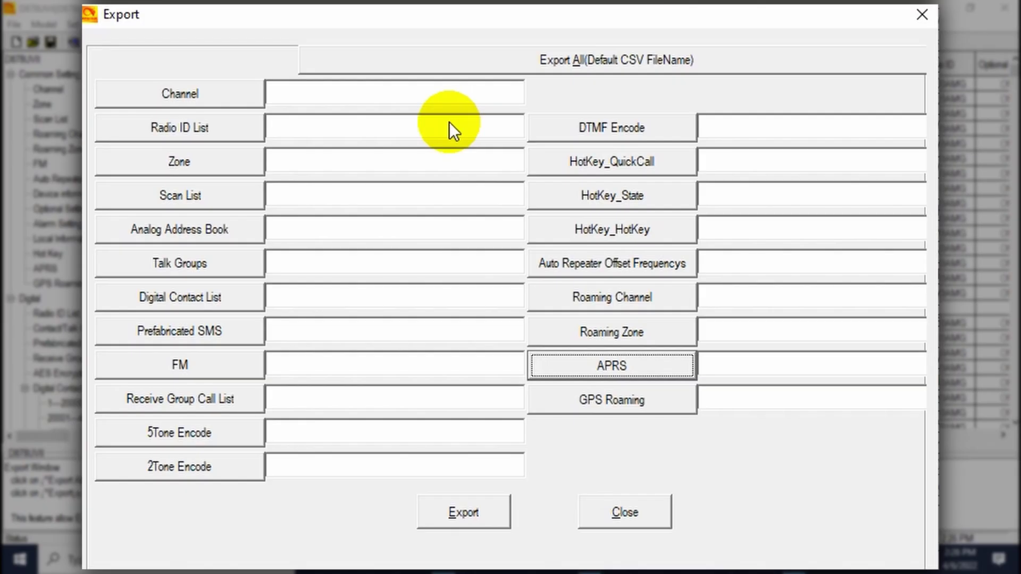
# Create a new Desktop folder named 'UCP local repeater' for the channel CSV
pyautogui.click(206, 95)
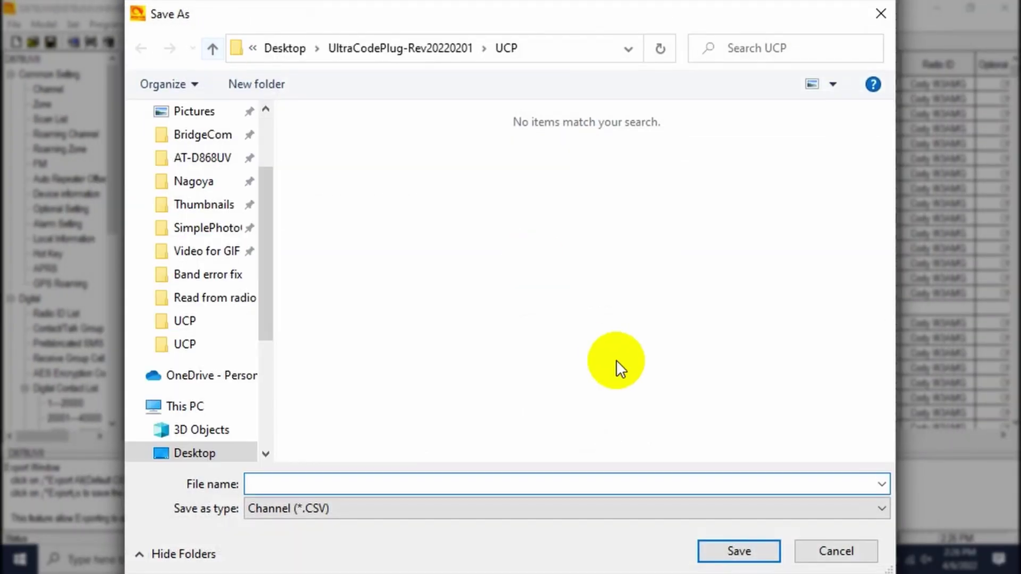
pyautogui.click(285, 48)
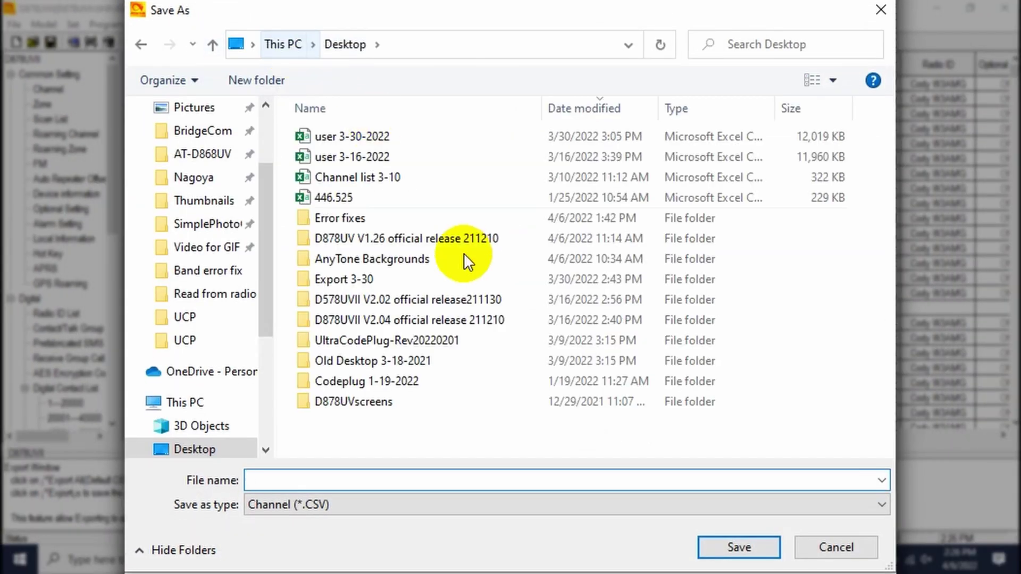
pyautogui.rightClick(382, 436)
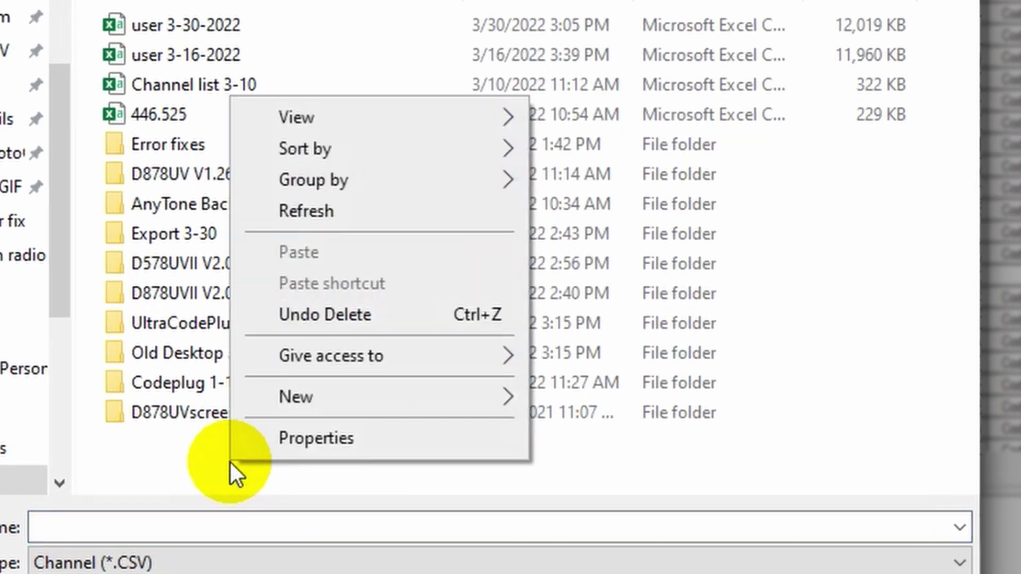
pyautogui.moveTo(320, 397)
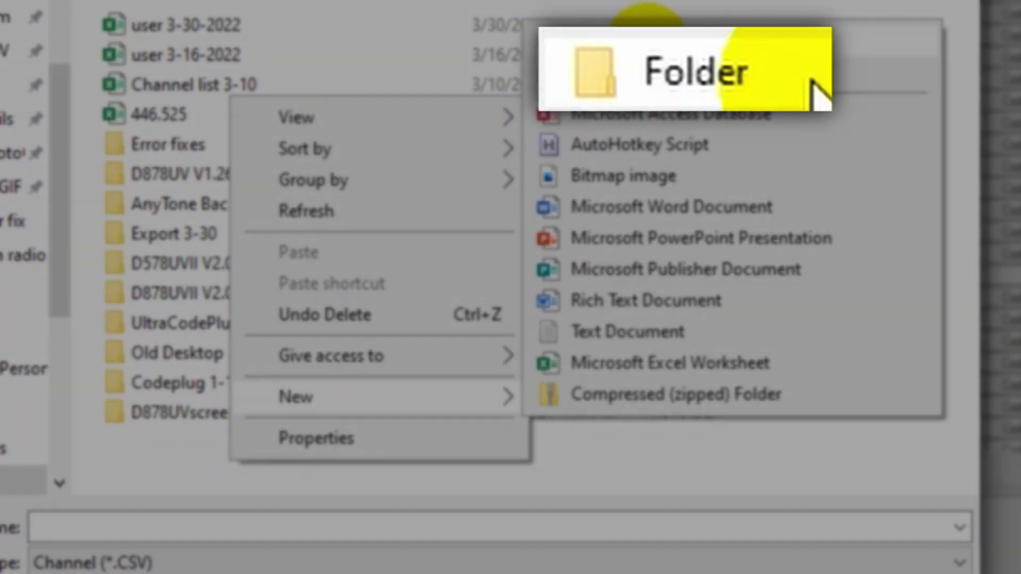
pyautogui.click(814, 87)
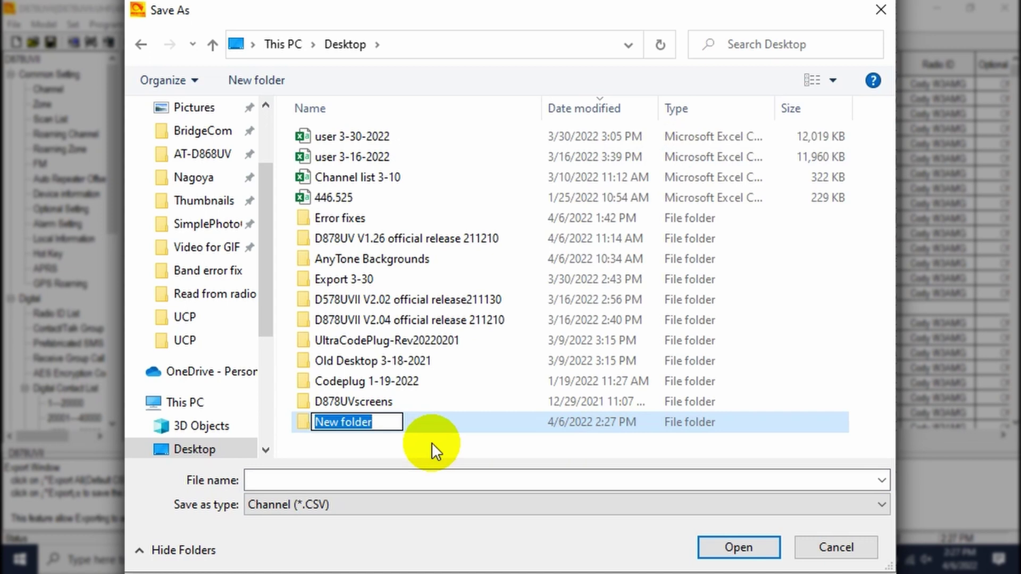
pyautogui.write('UCP local repeater')
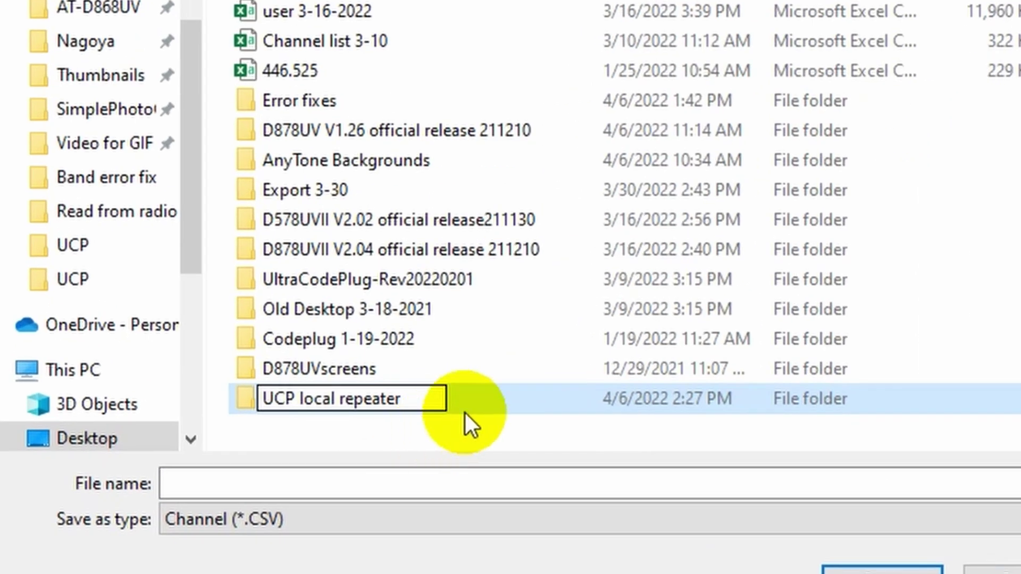
pyautogui.doubleClick(499, 408)
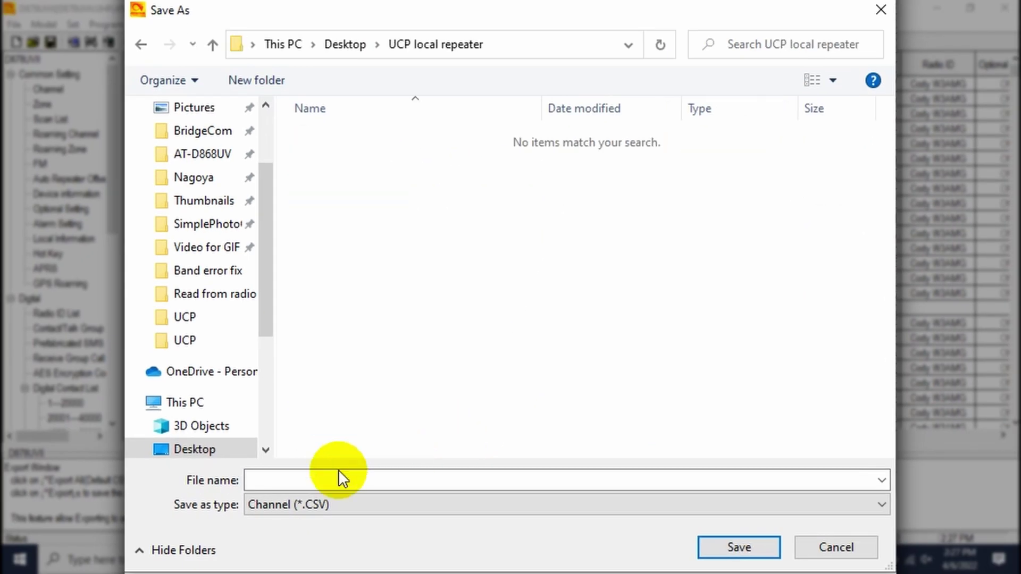
# Save the channel list as Channel.CSV in that folder and export it
pyautogui.click(338, 478)
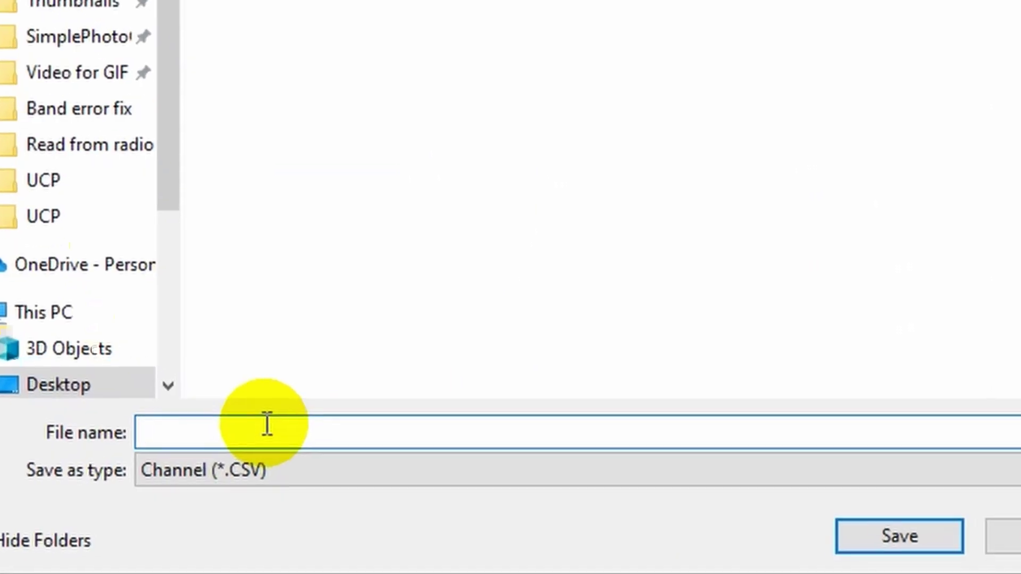
pyautogui.write('Channel')
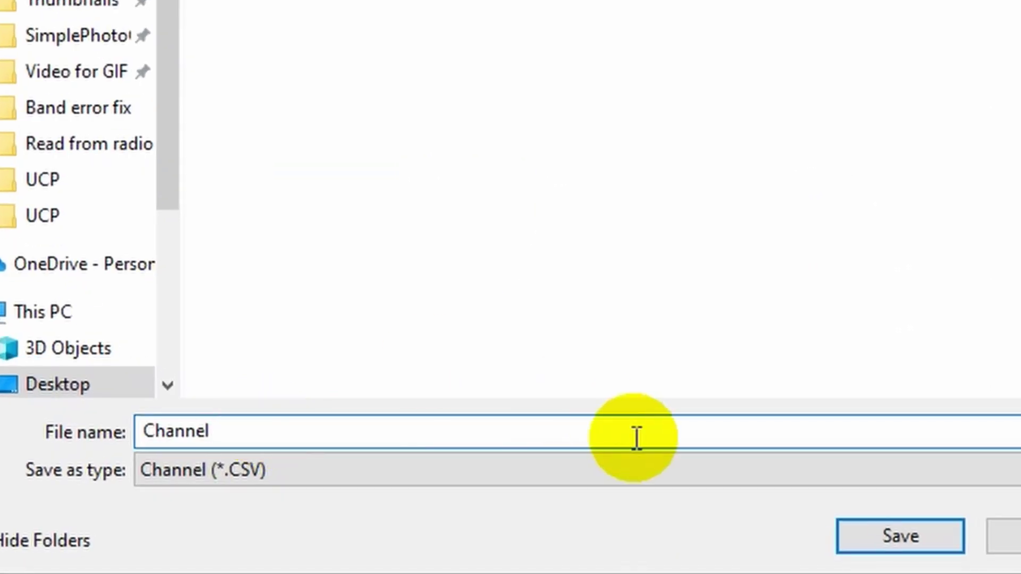
pyautogui.click(860, 535)
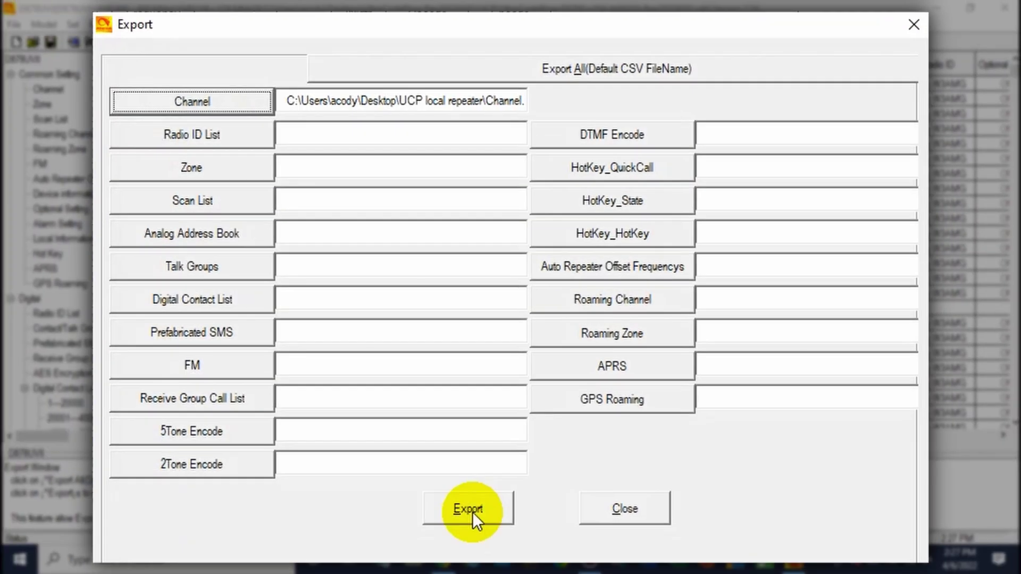
pyautogui.click(472, 512)
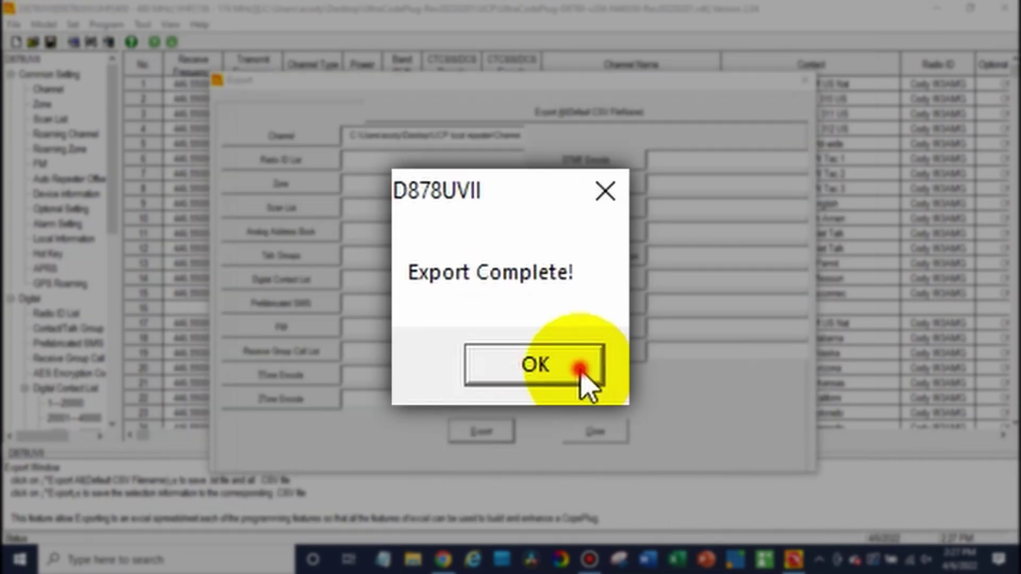
# Close the export notice, minimize windows, and open Channel.csv from 'UCP local repeater' in Excel
pyautogui.click(581, 367)
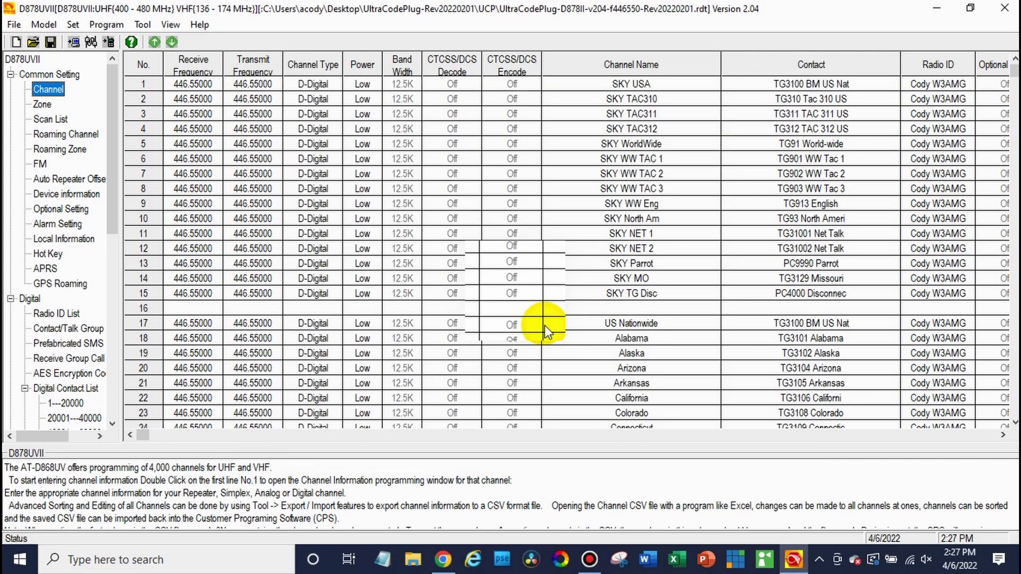
pyautogui.click(927, 7)
pyautogui.click(928, 8)
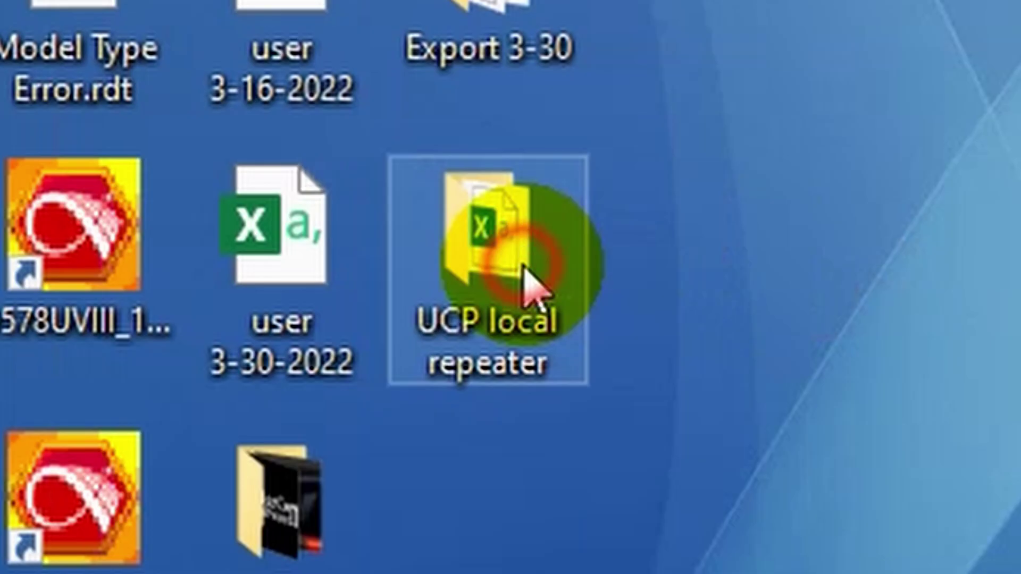
pyautogui.moveTo(524, 268); pyautogui.dragTo(642, 345)
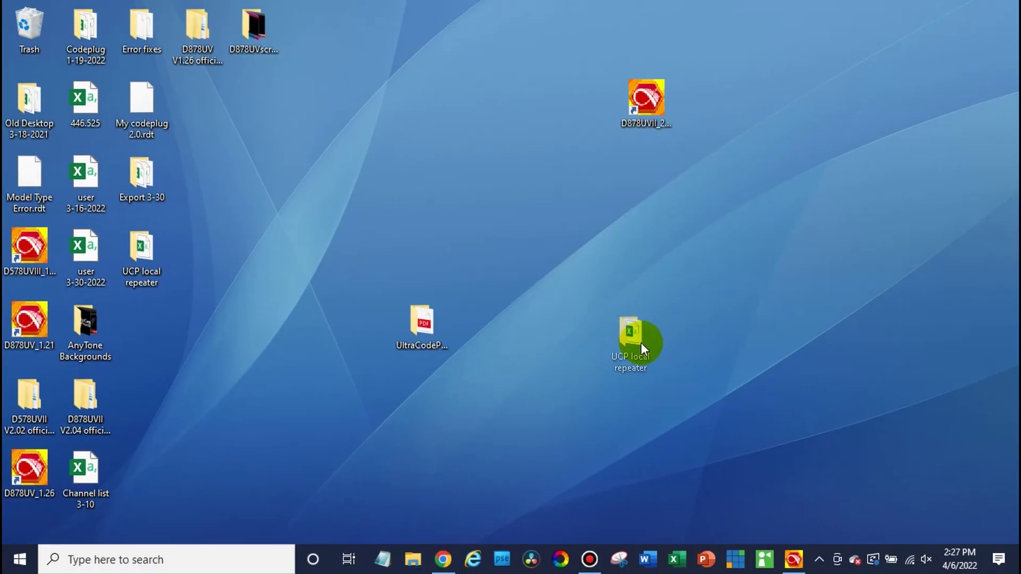
pyautogui.doubleClick(634, 322)
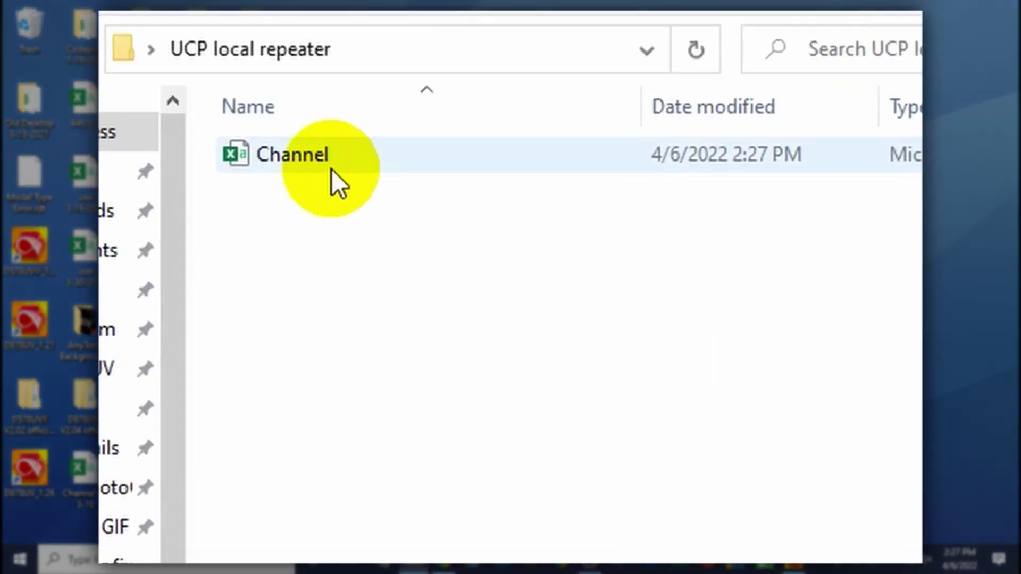
pyautogui.click(330, 169)
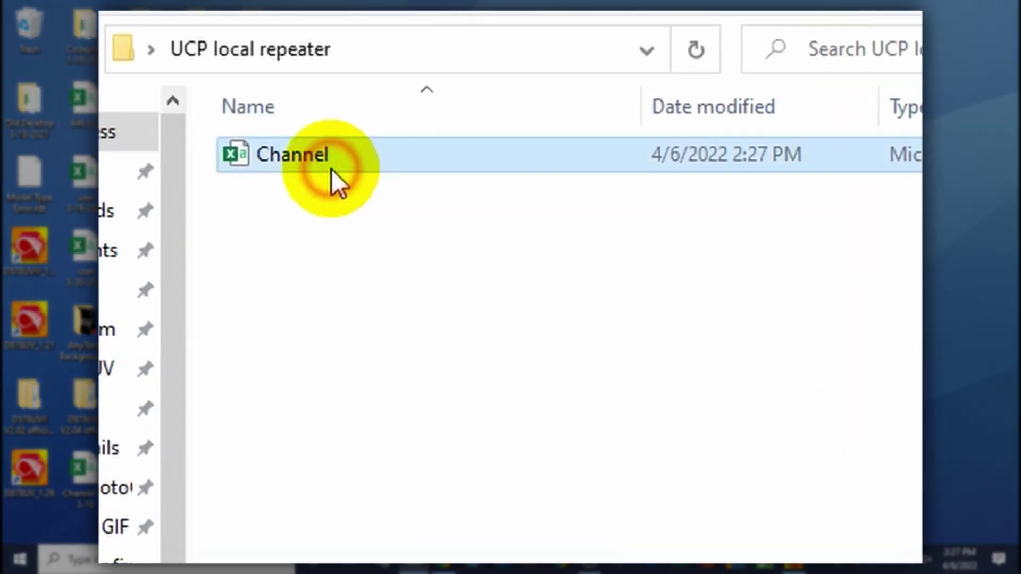
pyautogui.doubleClick(369, 158)
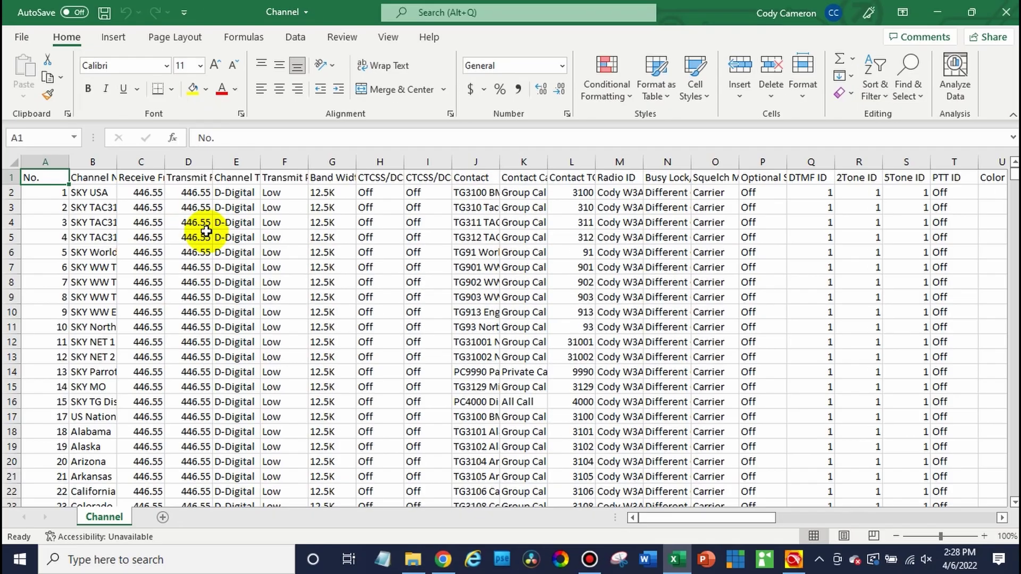
# Go to repeaterbook.com in the web browser
pyautogui.click(443, 561)
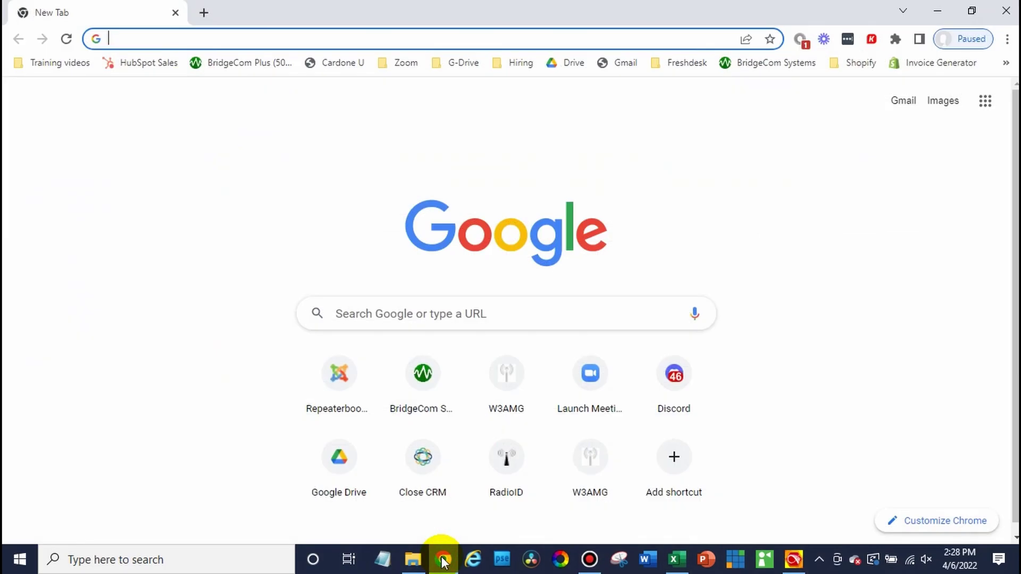
pyautogui.write('repeaterbook.com')
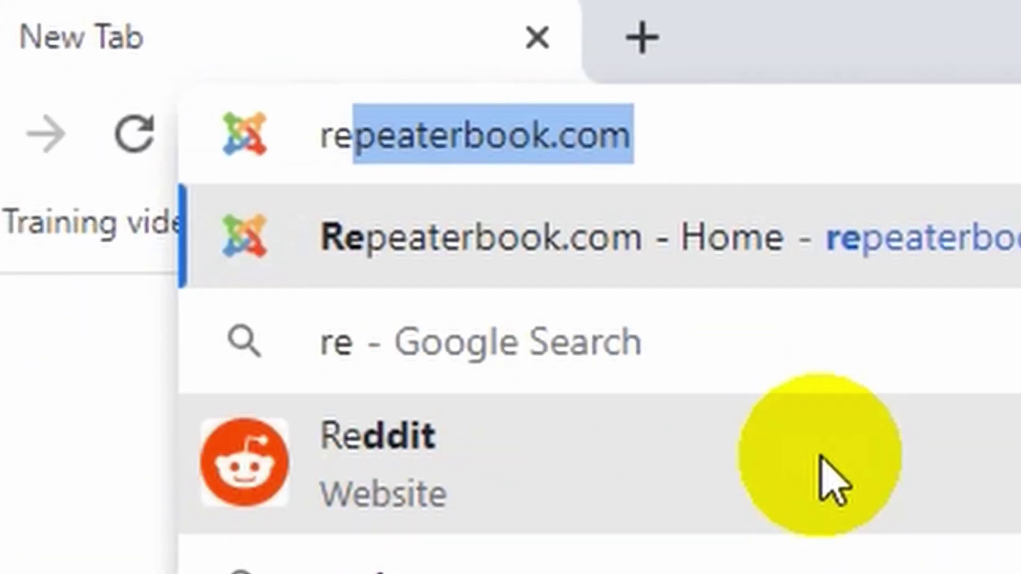
pyautogui.press('Return')
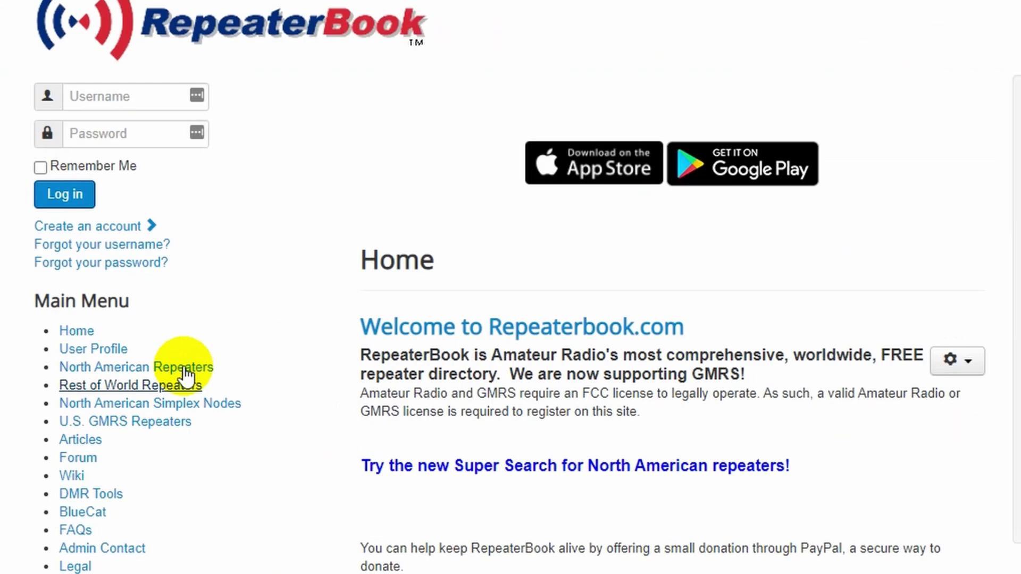
# Browse North American repeaters to Missouri's DMR listings and show them on a map
pyautogui.click(462, 278)
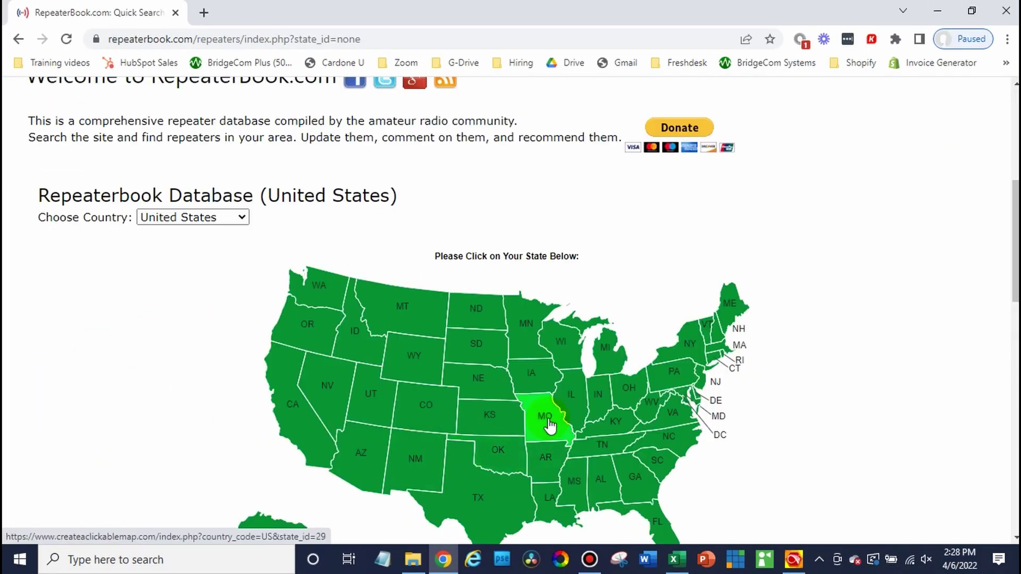
pyautogui.click(548, 420)
pyautogui.scroll(-3, 606, 353)
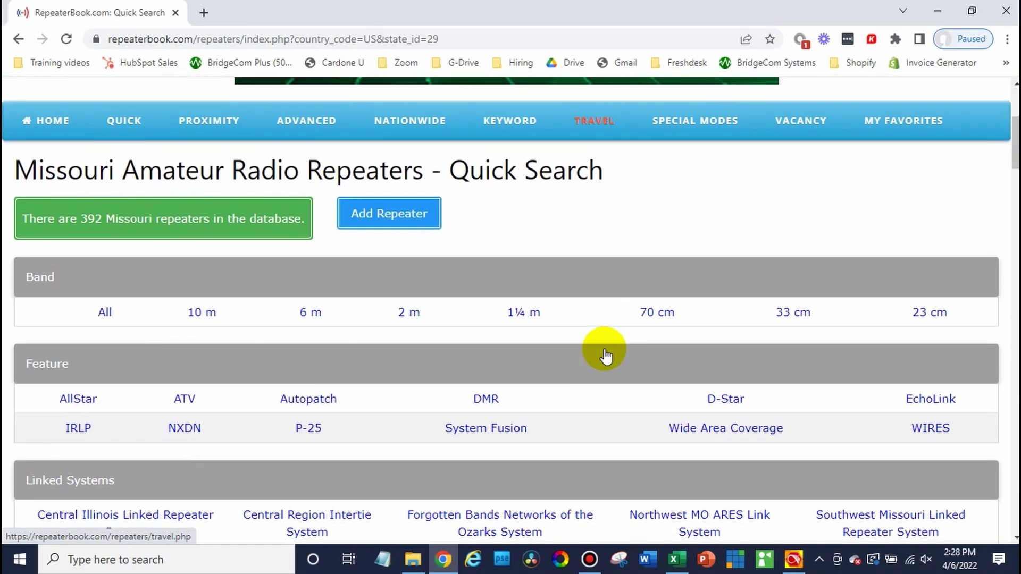
pyautogui.scroll(-1, 604, 353)
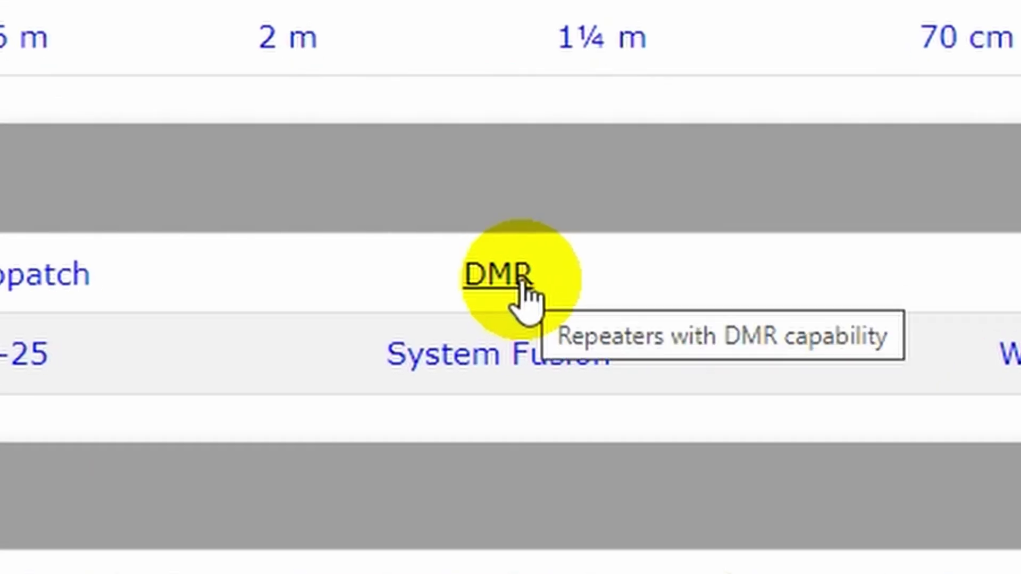
pyautogui.click(524, 284)
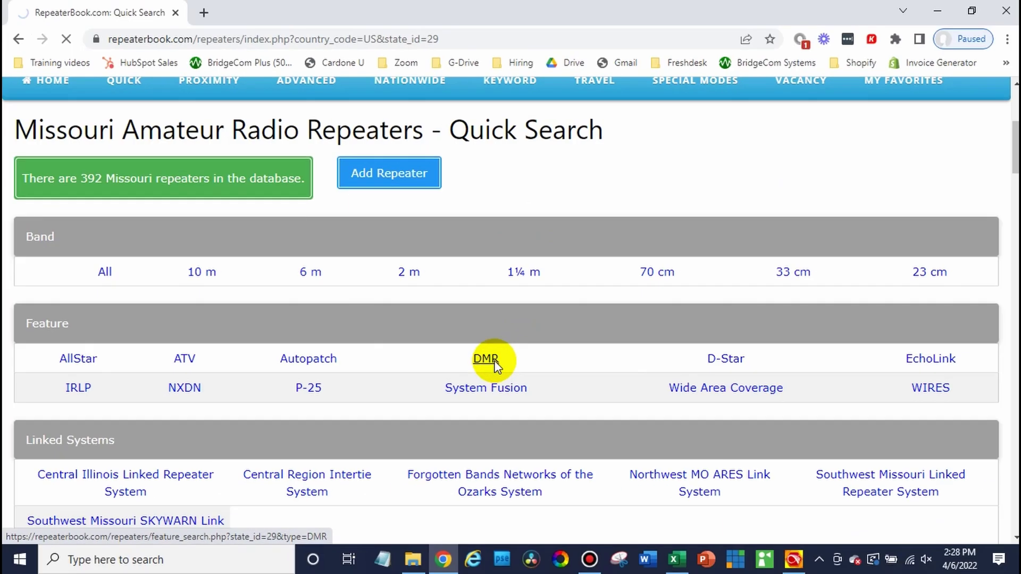
pyautogui.scroll(-5, 494, 367)
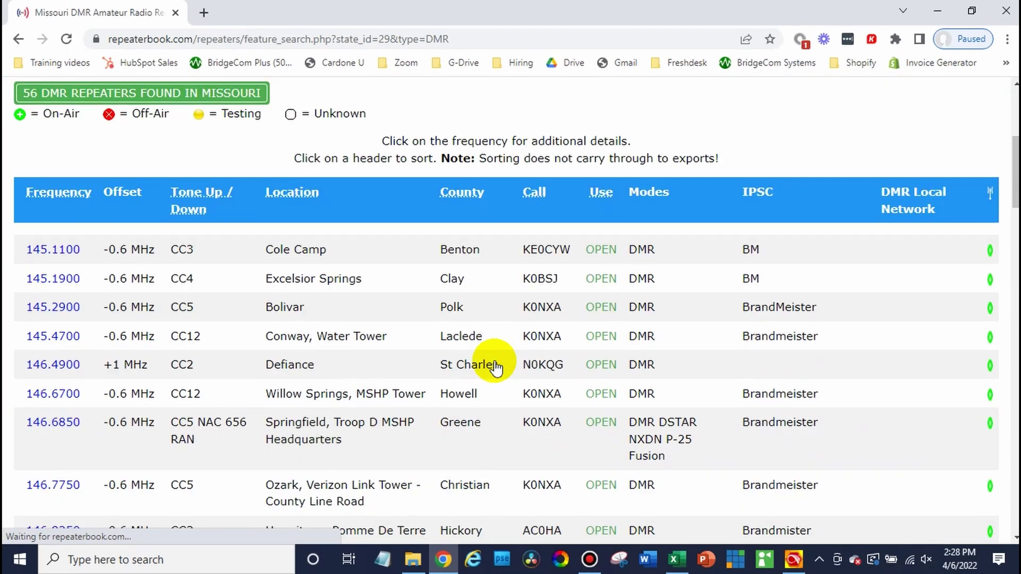
pyautogui.scroll(1, 383, 266)
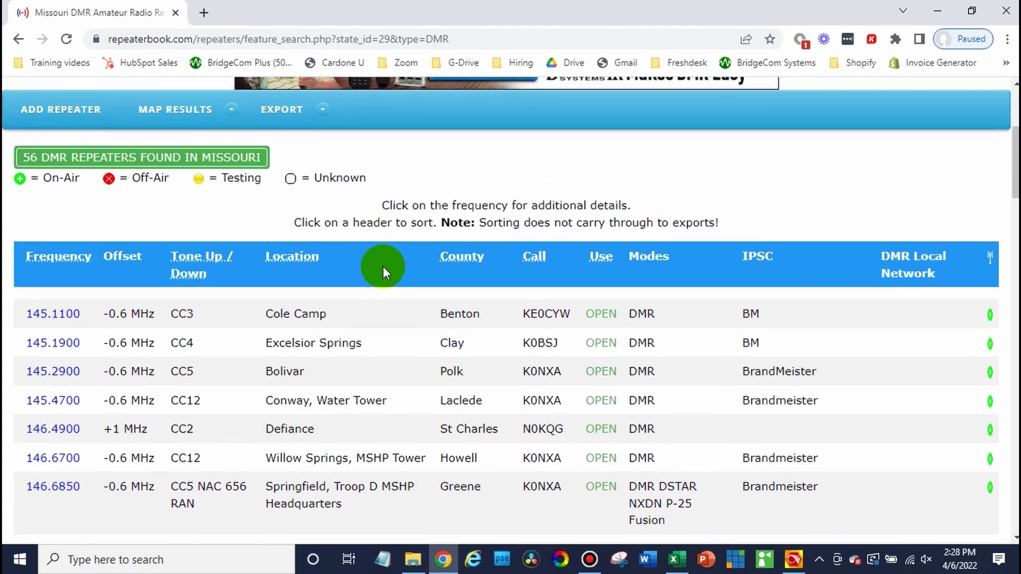
pyautogui.moveTo(201, 123)
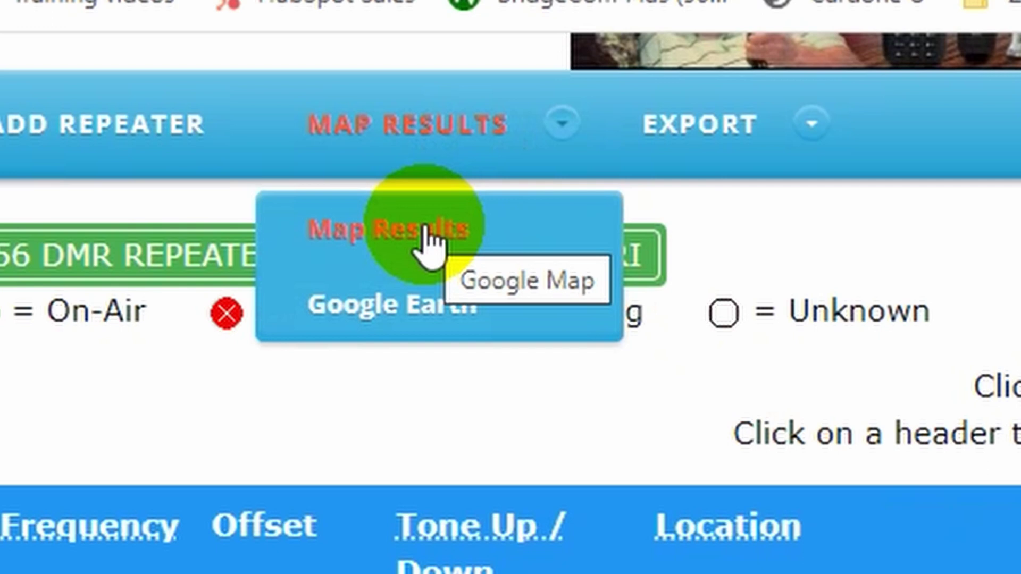
pyautogui.click(426, 228)
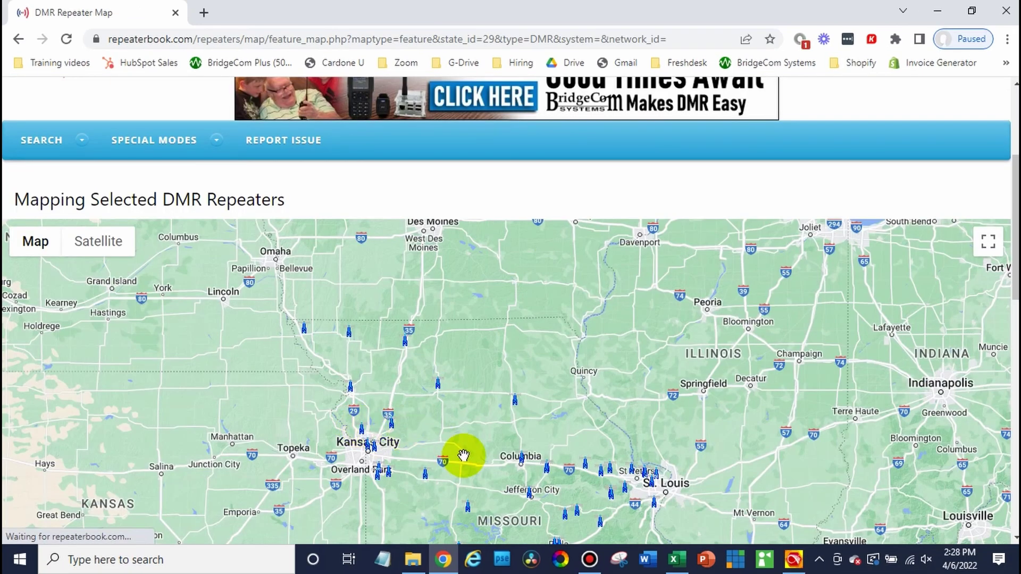
# Review the Trimble, KCI Airport repeater's talkgroups near Kansas City, then minimize the browser
pyautogui.moveTo(444, 445); pyautogui.dragTo(528, 383)
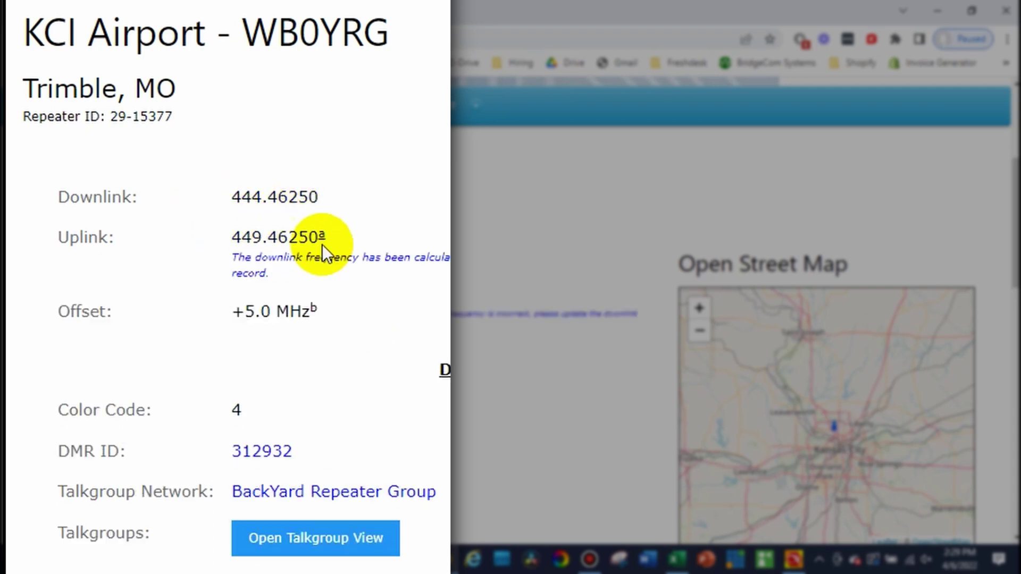
pyautogui.scroll(-2, 322, 244)
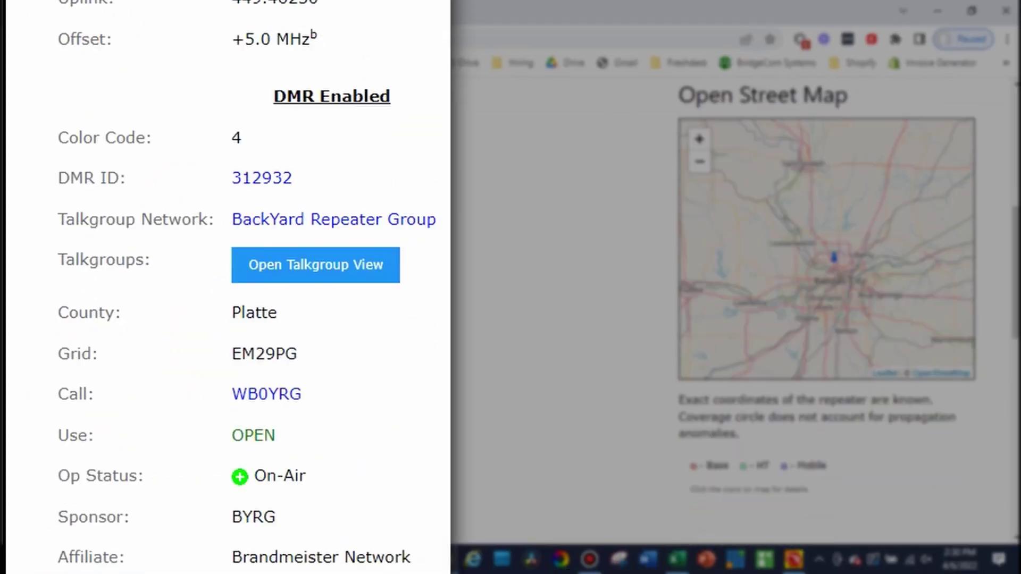
pyautogui.scroll(-2, 227, 288)
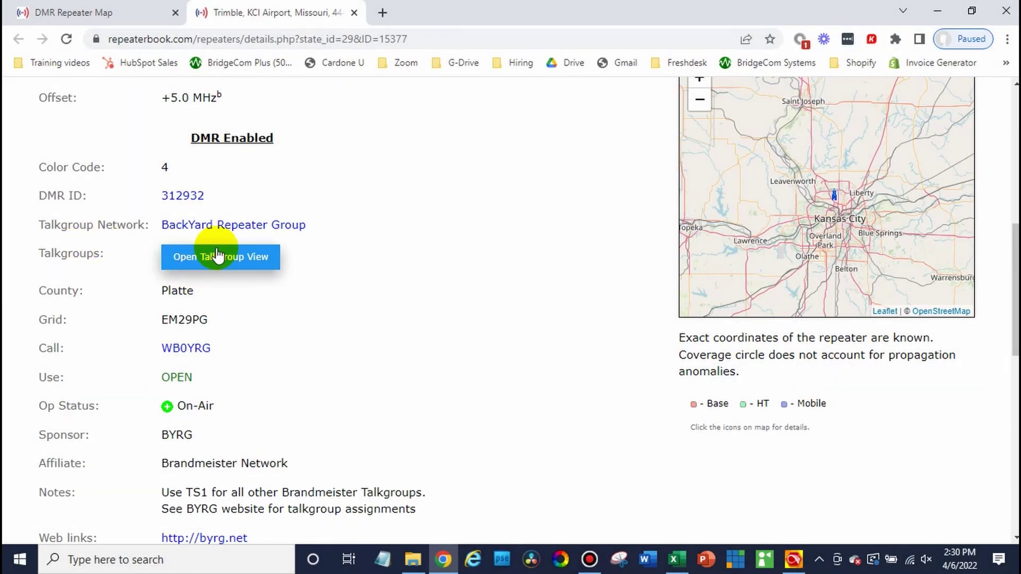
pyautogui.click(217, 254)
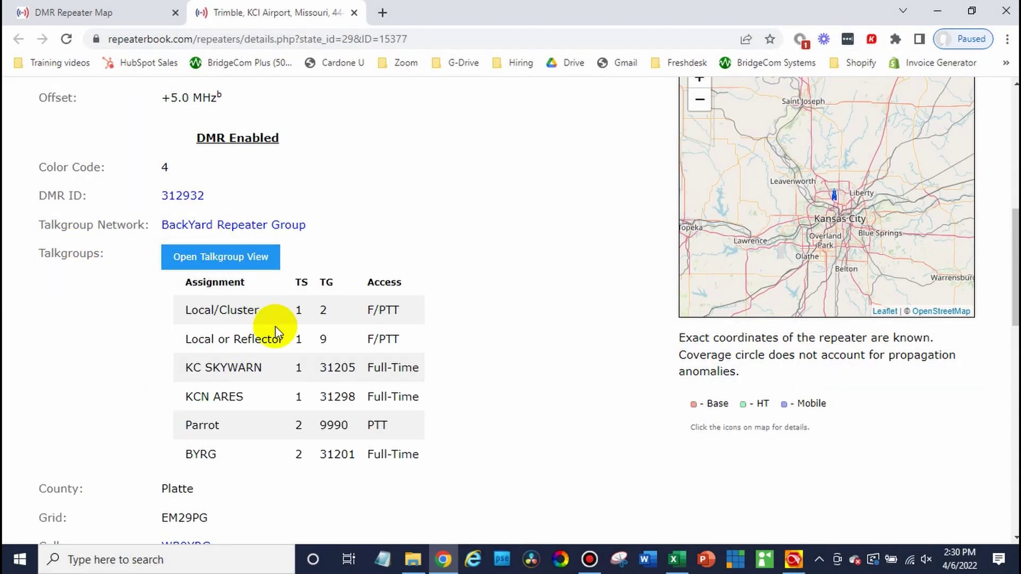
pyautogui.click(270, 266)
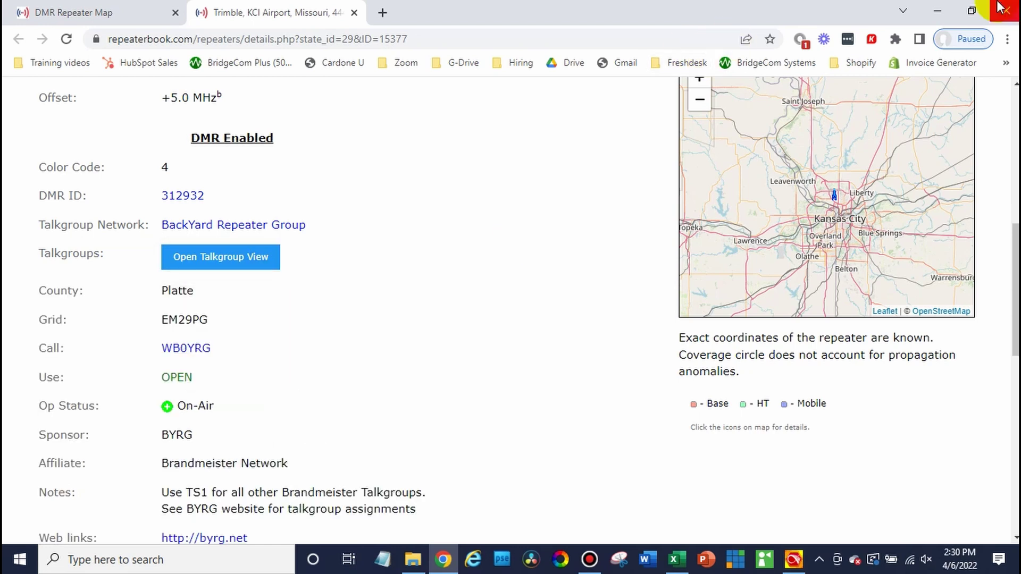
pyautogui.click(950, 7)
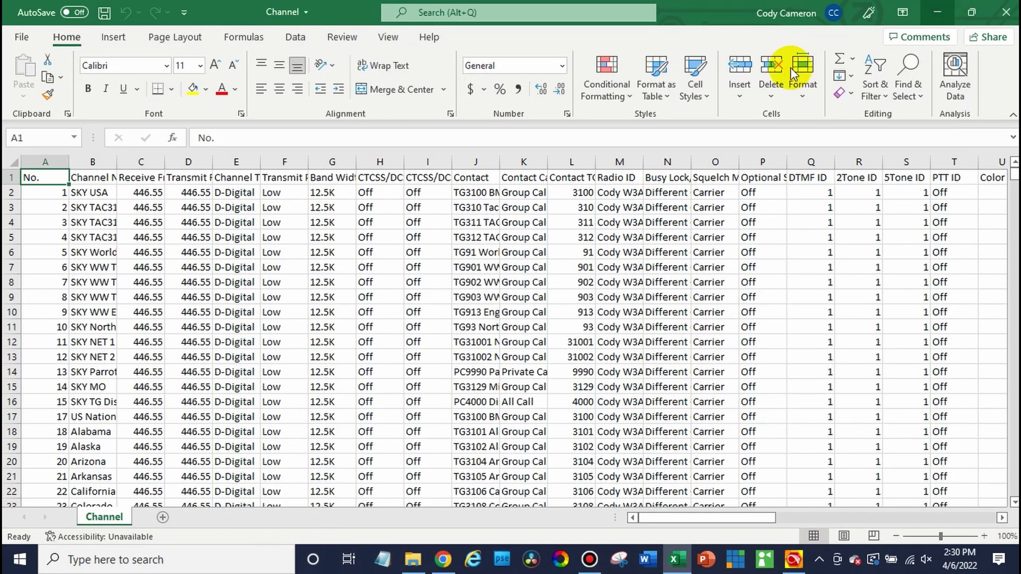
# Widen column C and enter 444.4625 receive, 449.4625 transmit for the first channel
pyautogui.click(144, 193)
pyautogui.moveTo(165, 165); pyautogui.dragTo(321, 159)
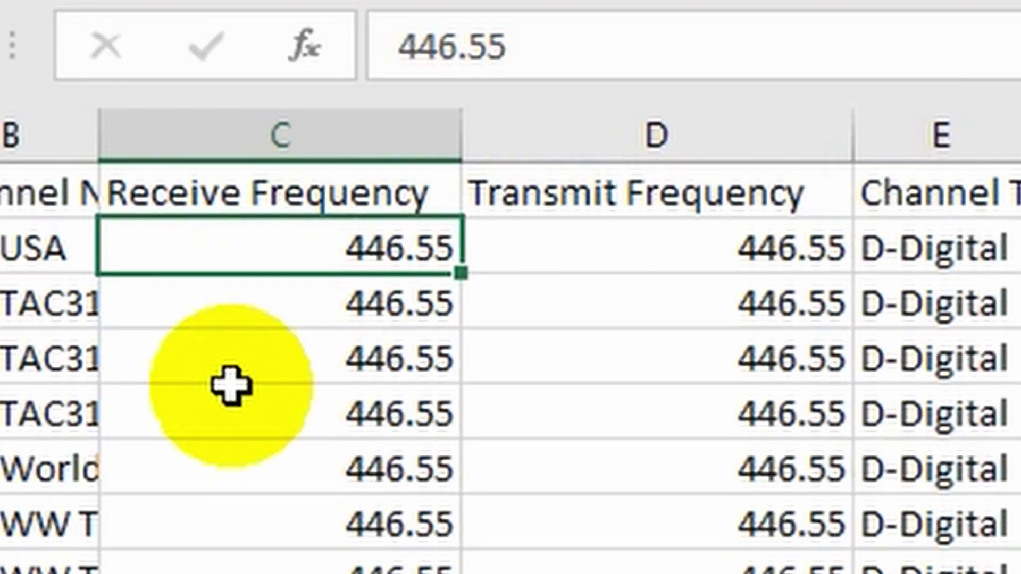
pyautogui.write('44')
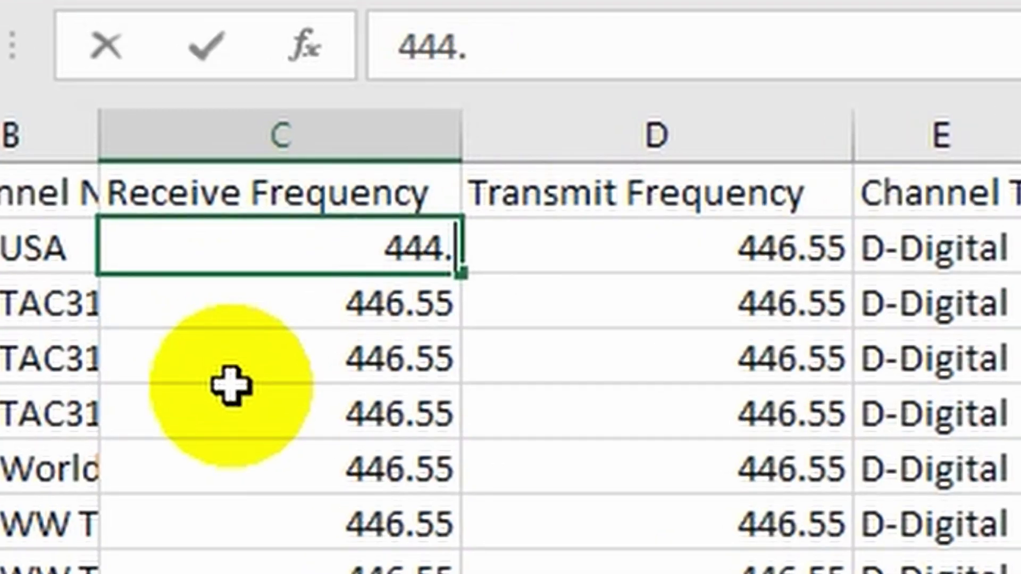
pyautogui.write('4.4625')
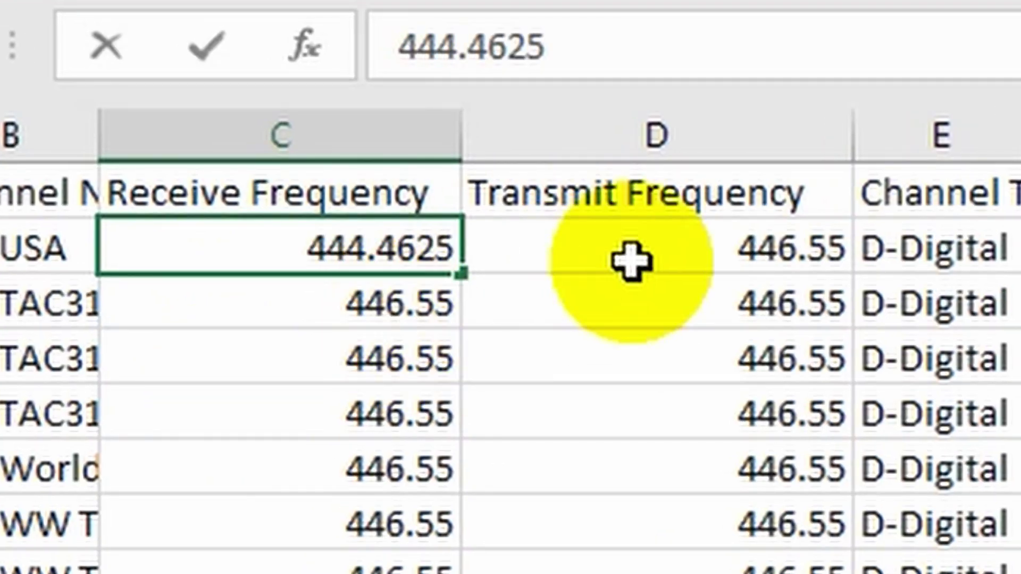
pyautogui.click(633, 262)
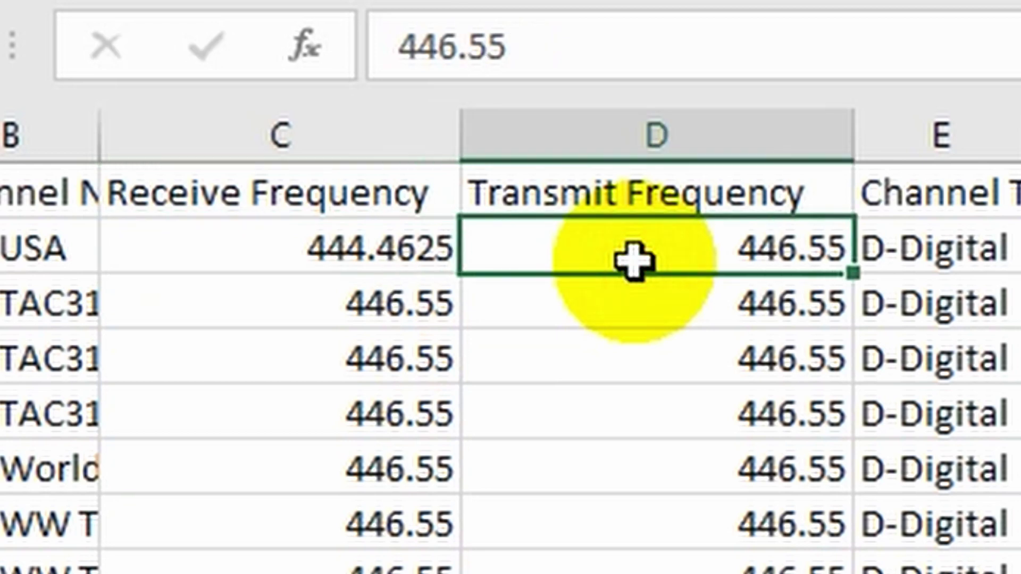
pyautogui.write('449.46')
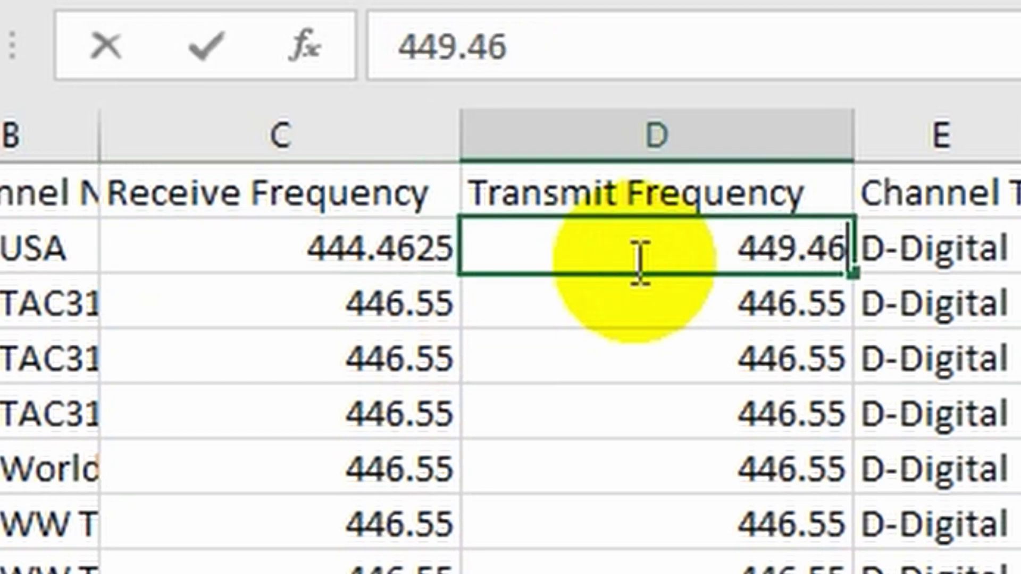
pyautogui.write('25')
pyautogui.click(347, 247)
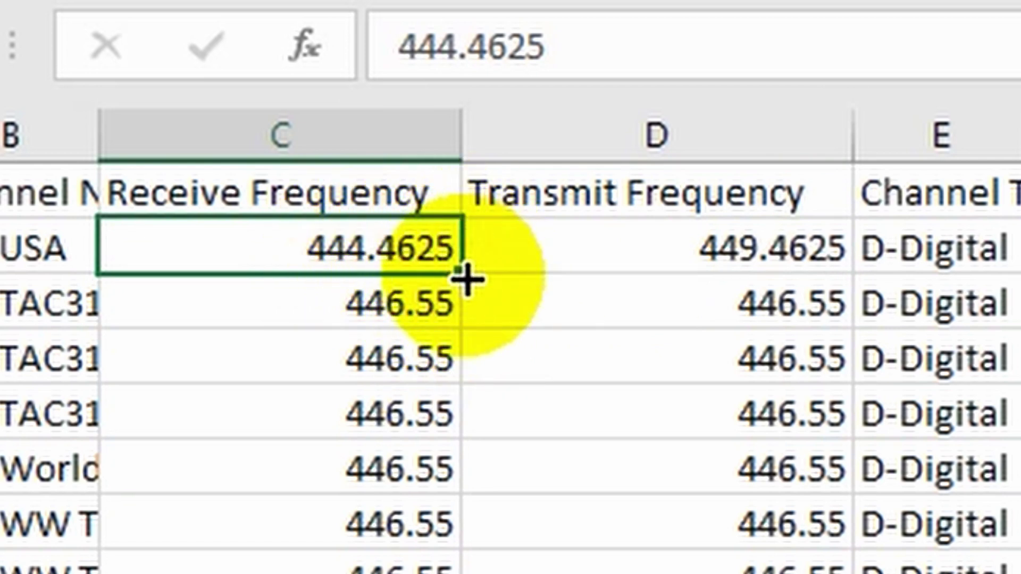
# Fill 444.4625 down column C from the first channel to the Wyoming row, above NOAA
pyautogui.moveTo(467, 280); pyautogui.dragTo(456, 549)
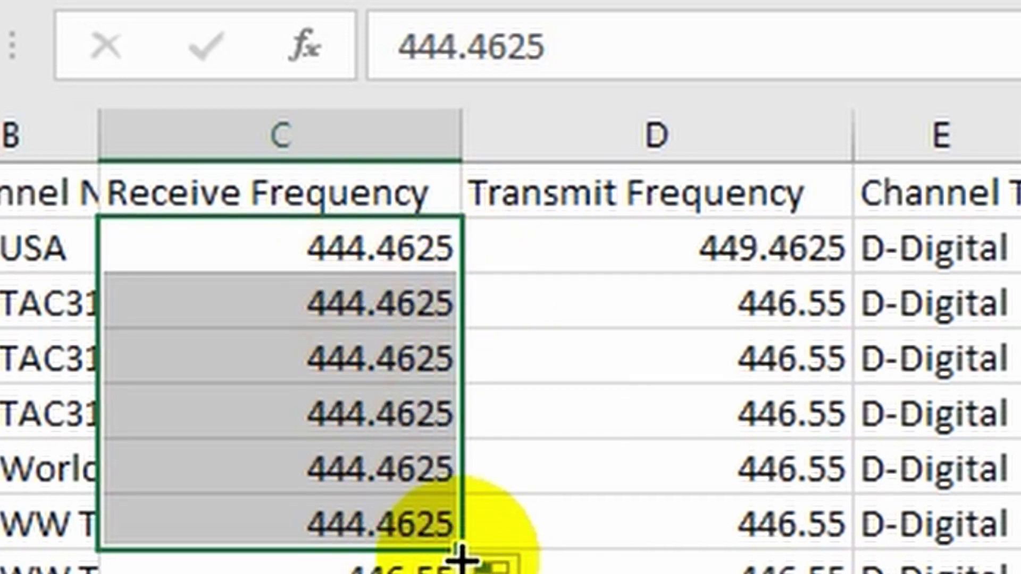
pyautogui.moveTo(460, 552); pyautogui.dragTo(446, 573)
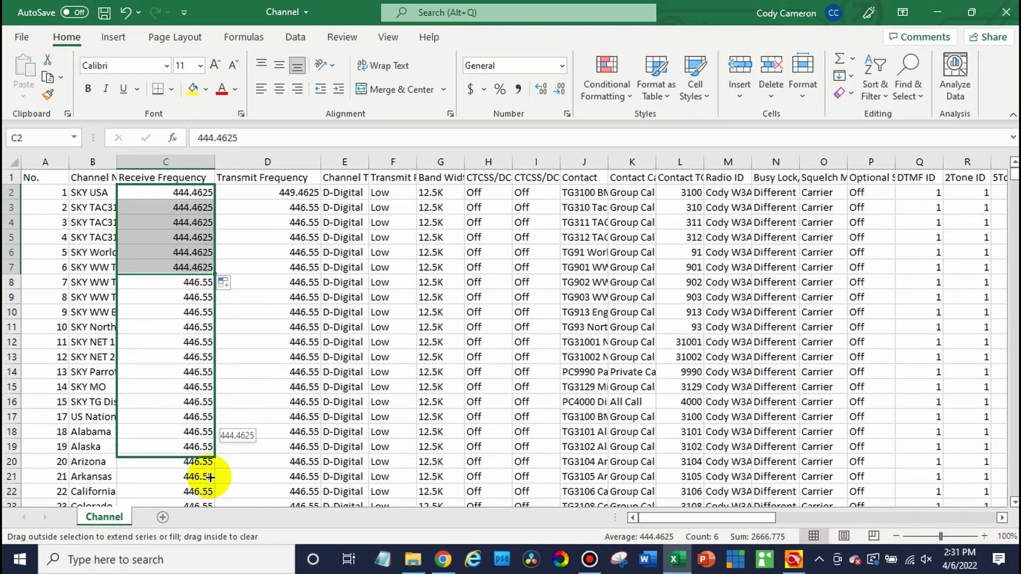
pyautogui.moveTo(210, 477); pyautogui.dragTo(205, 521)
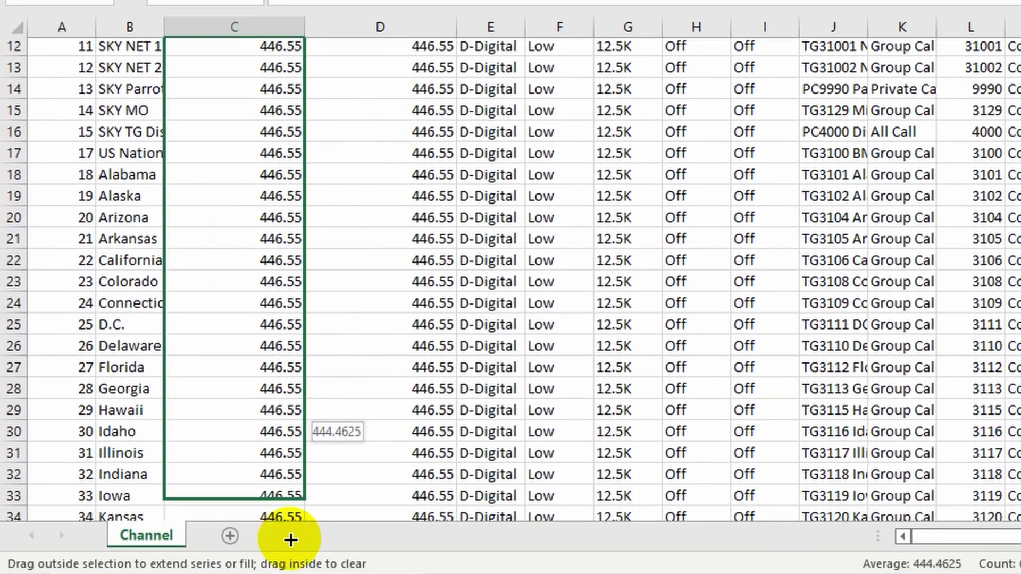
pyautogui.moveTo(290, 540); pyautogui.dragTo(287, 225)
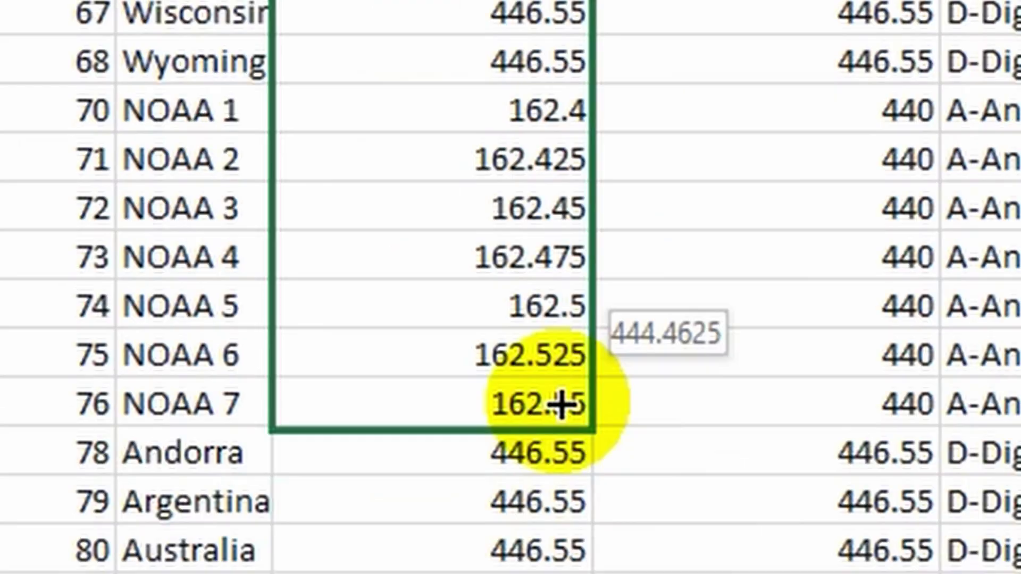
pyautogui.moveTo(561, 405); pyautogui.dragTo(562, 73)
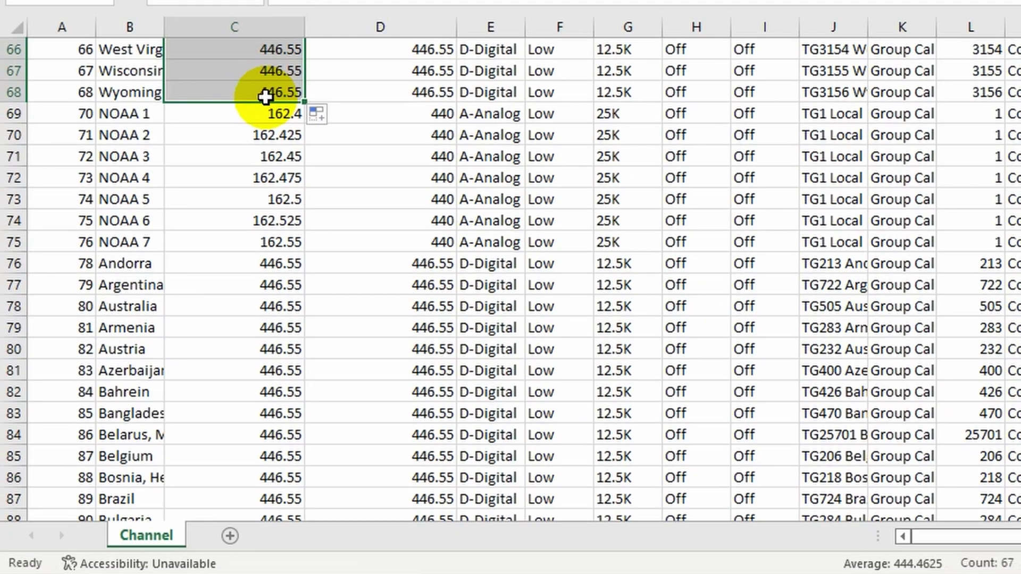
# Fill 444.4625 from the Andorra row through the country channels to the last JOTA TAC row
pyautogui.click(244, 94)
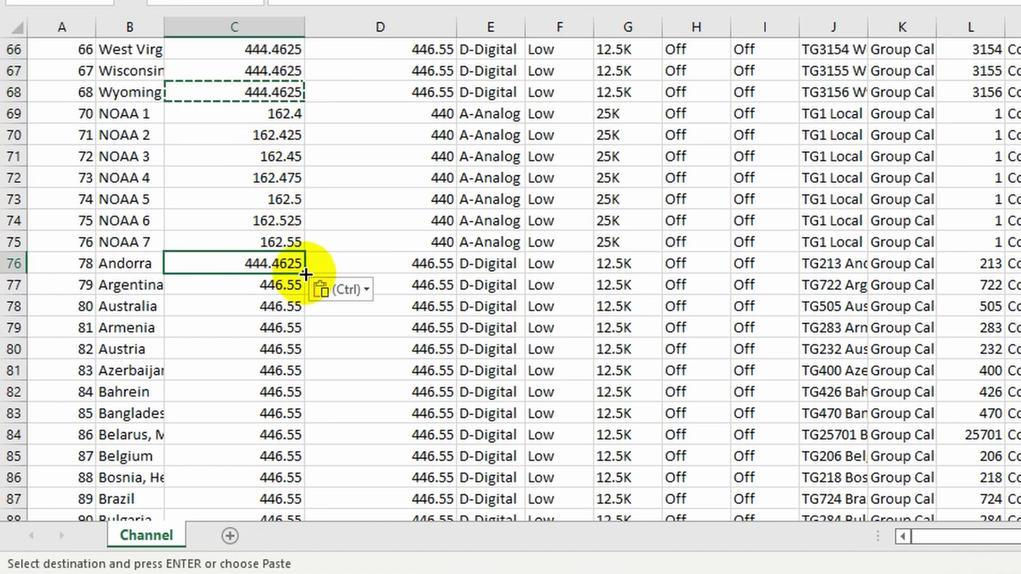
pyautogui.moveTo(304, 273); pyautogui.dragTo(305, 273)
pyautogui.moveTo(287, 515); pyautogui.dragTo(286, 573)
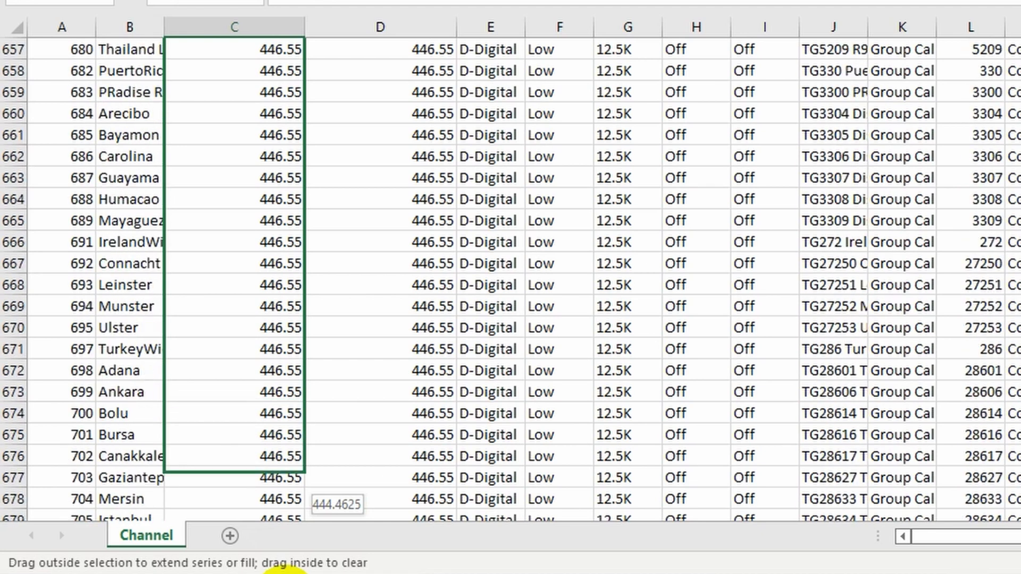
pyautogui.moveTo(285, 573)
pyautogui.mouseDown()
pyautogui.moveTo(267, 194)
pyautogui.moveTo(274, 68)
pyautogui.moveTo(294, 3)
pyautogui.moveTo(272, 399)
pyautogui.moveTo(300, 276)
pyautogui.moveTo(285, 244)
pyautogui.mouseUp()
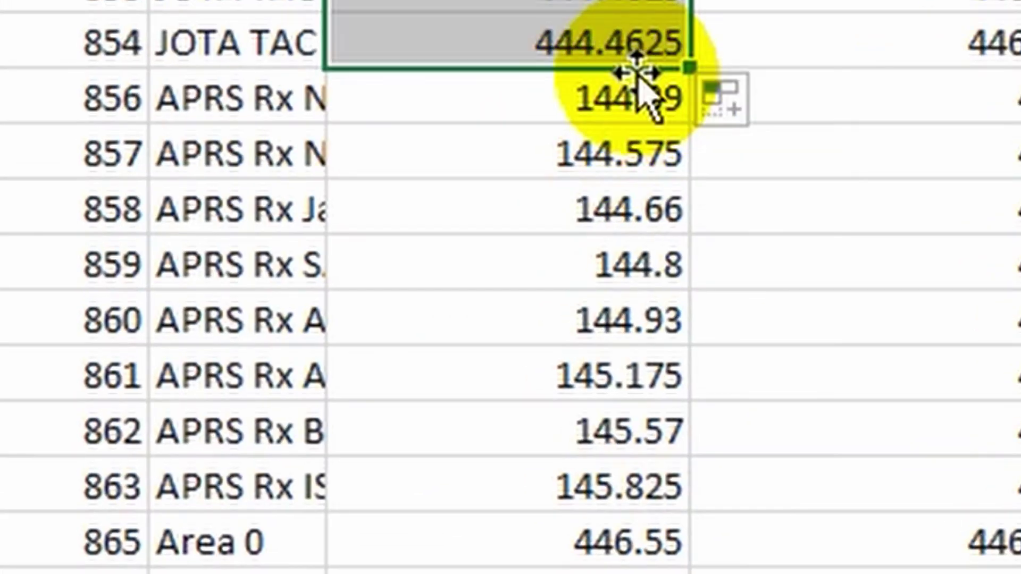
pyautogui.moveTo(638, 75)
pyautogui.mouseDown()
pyautogui.moveTo(597, 81)
pyautogui.moveTo(603, 50)
pyautogui.mouseUp()
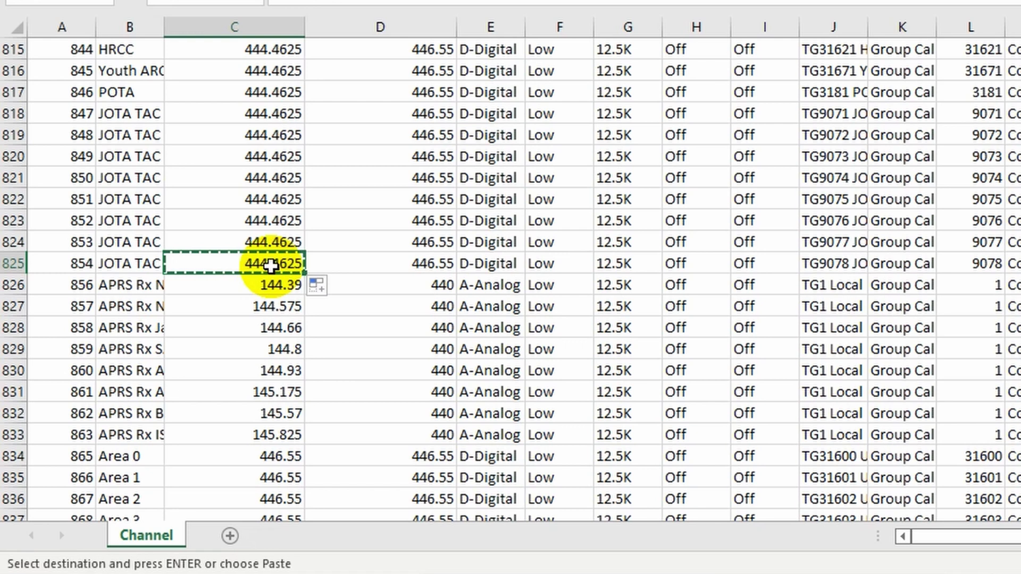
# Fill 444.4625 from the Area 0 row down to the QuadNet row
pyautogui.click(266, 458)
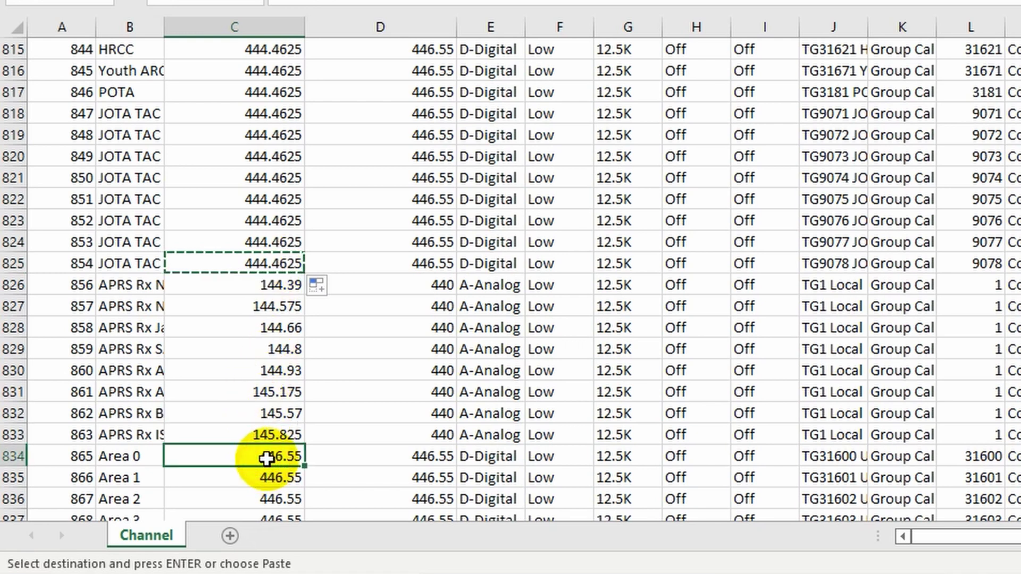
pyautogui.moveTo(304, 467); pyautogui.dragTo(301, 318)
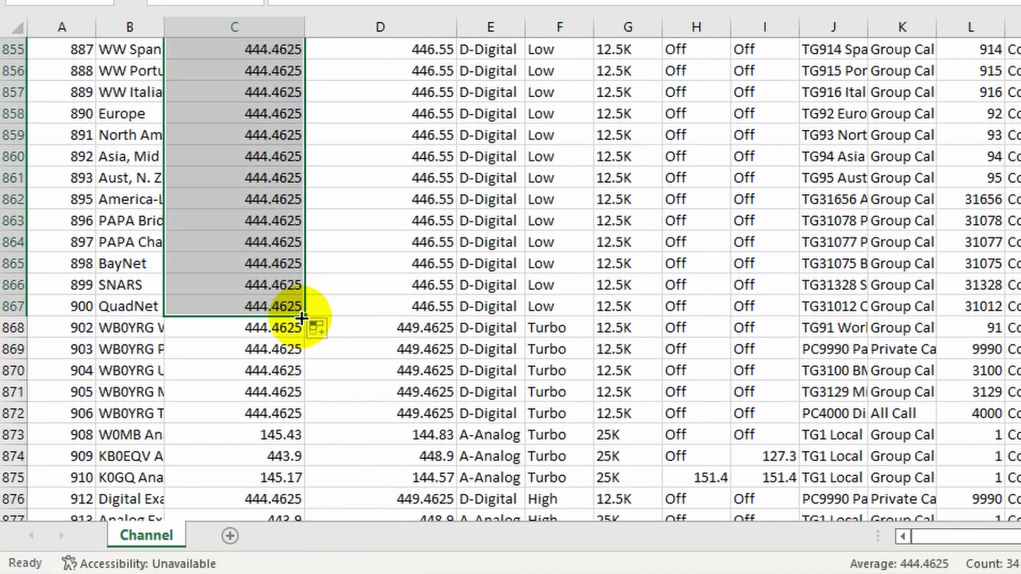
pyautogui.scroll(-2, 408, 338)
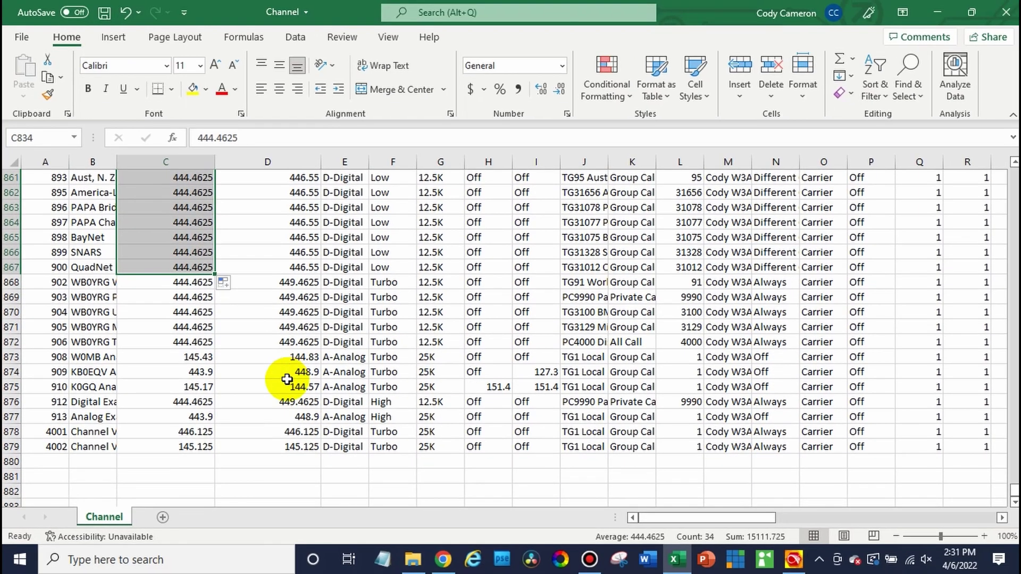
pyautogui.scroll(2, 405, 338)
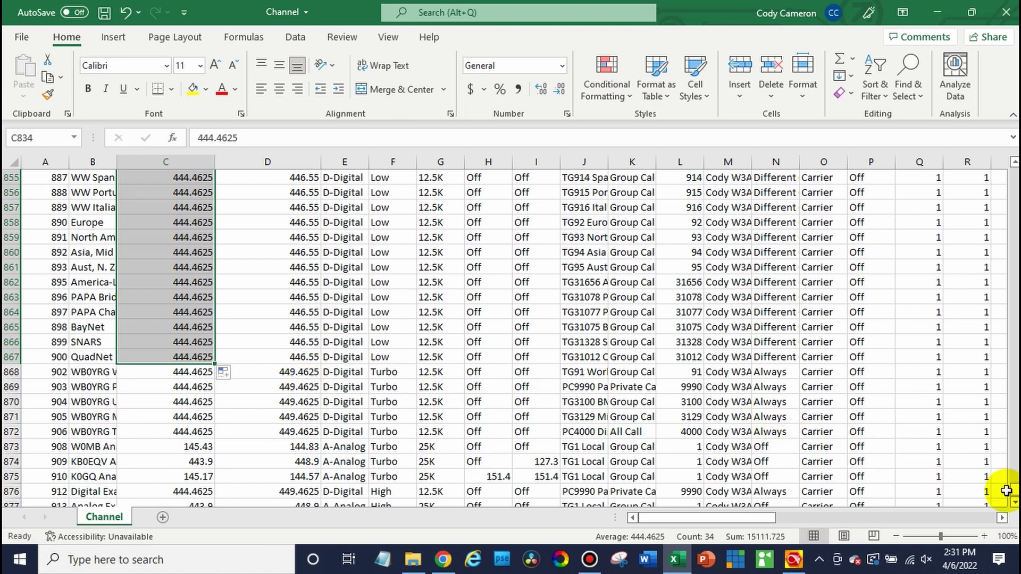
pyautogui.moveTo(1016, 494); pyautogui.dragTo(1014, 165)
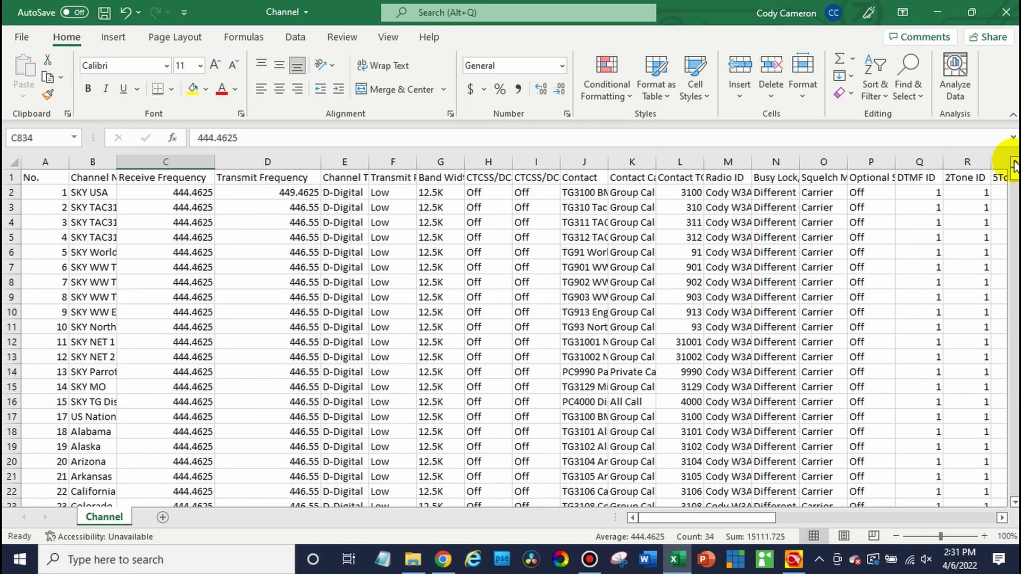
pyautogui.click(257, 191)
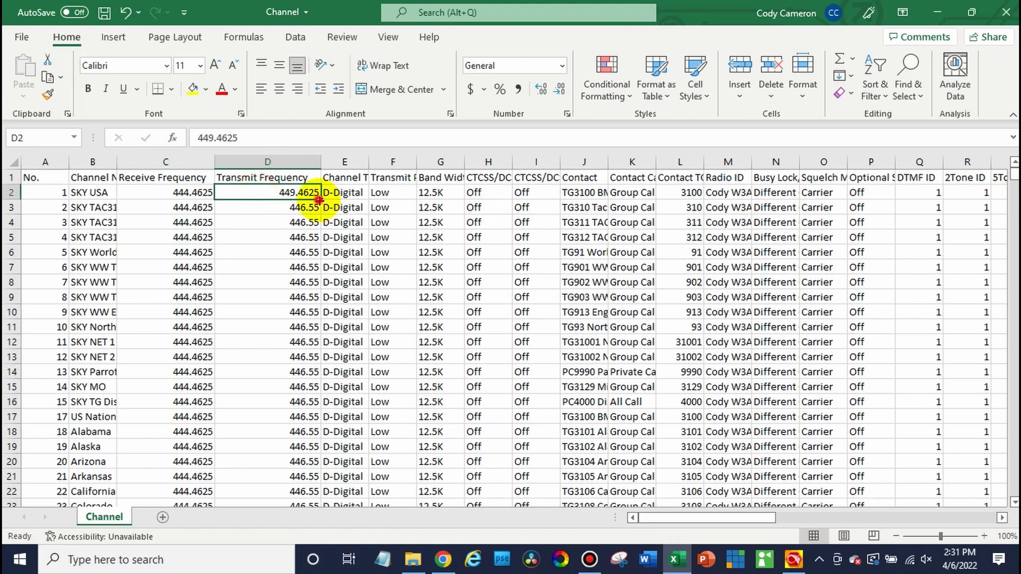
pyautogui.moveTo(319, 199); pyautogui.dragTo(254, 366)
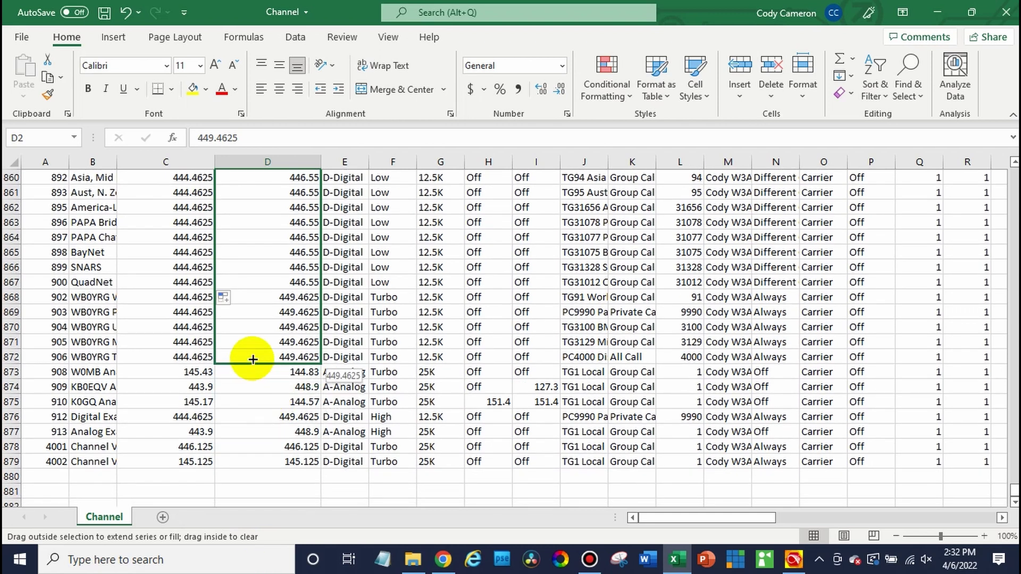
pyautogui.moveTo(252, 359); pyautogui.dragTo(252, 359)
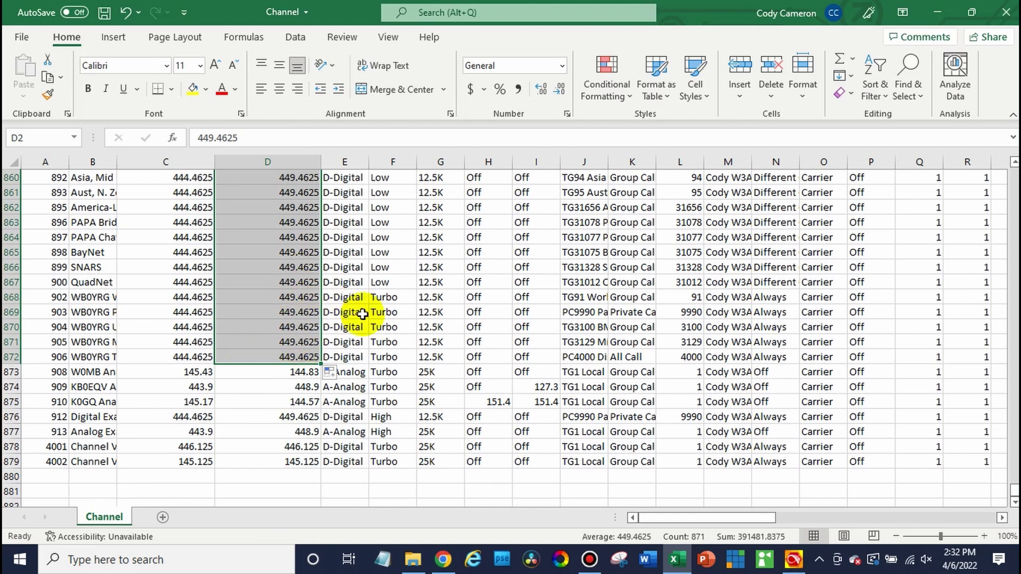
pyautogui.click(380, 330)
pyautogui.scroll(2, 380, 329)
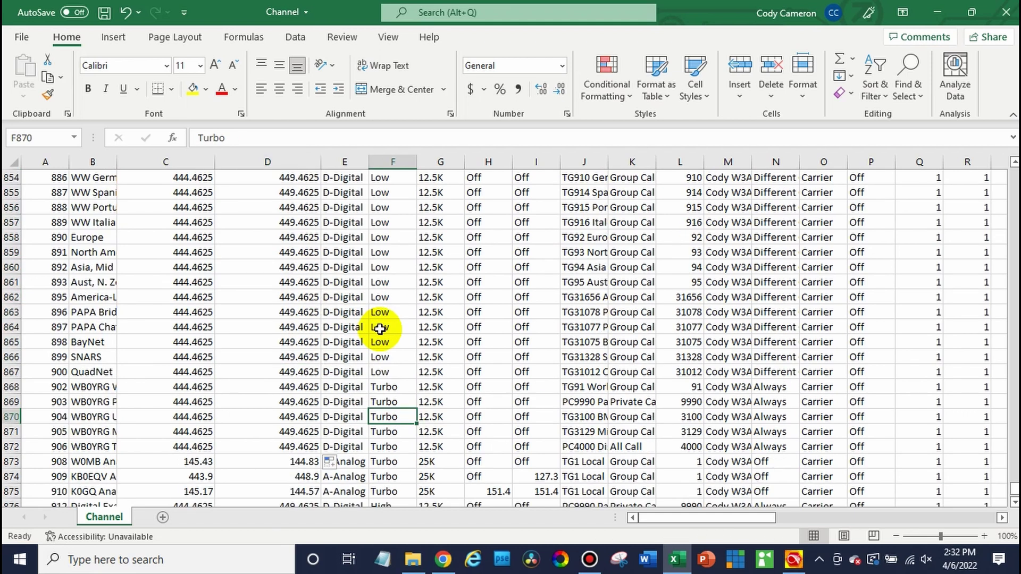
pyautogui.scroll(6, 380, 329)
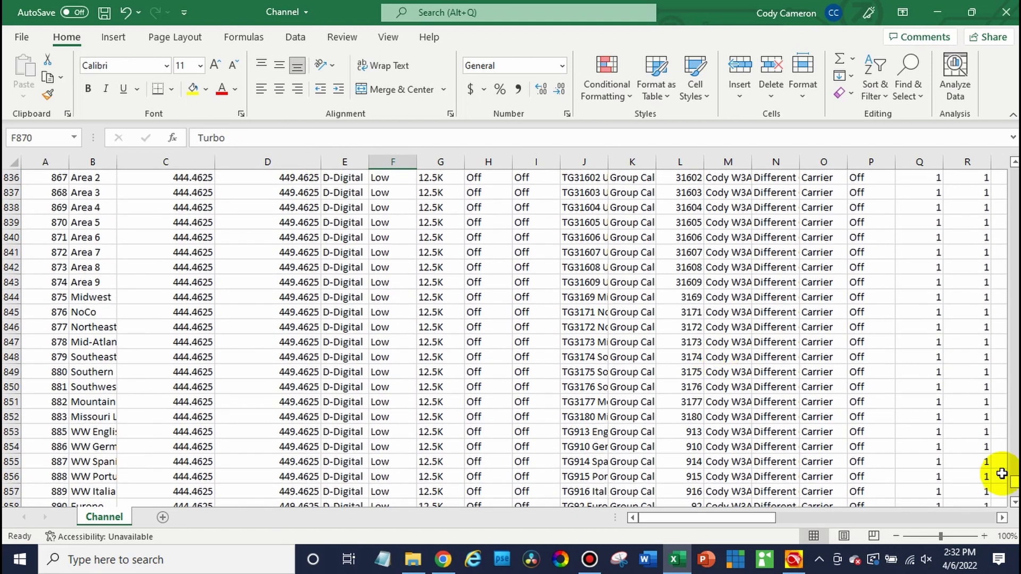
pyautogui.moveTo(1014, 481); pyautogui.dragTo(1013, 171)
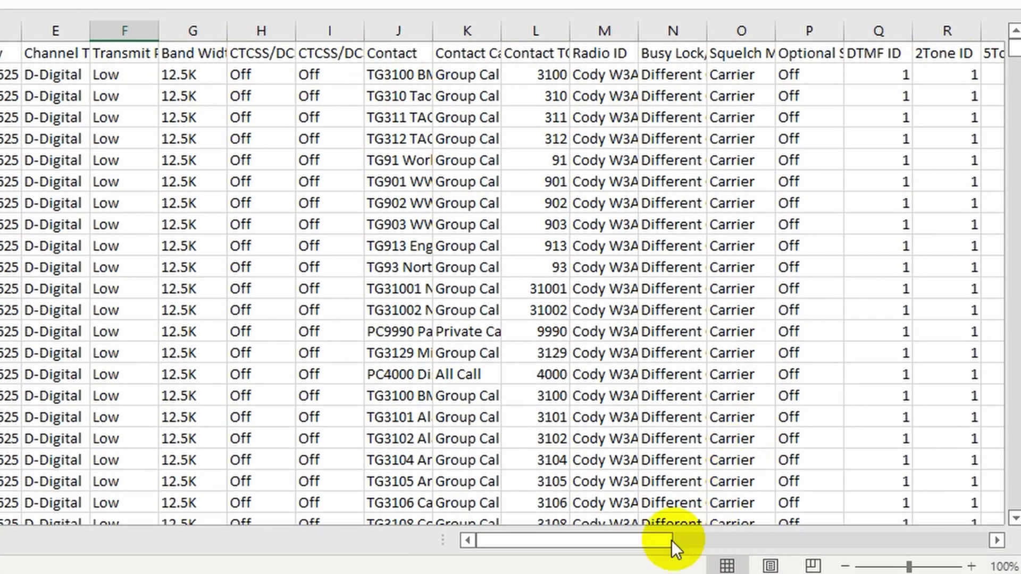
# Copy colour code 4 from U2 down column U to the last channel row
pyautogui.moveTo(762, 516); pyautogui.dragTo(777, 515)
pyautogui.moveTo(675, 543); pyautogui.dragTo(687, 538)
pyautogui.click(865, 77)
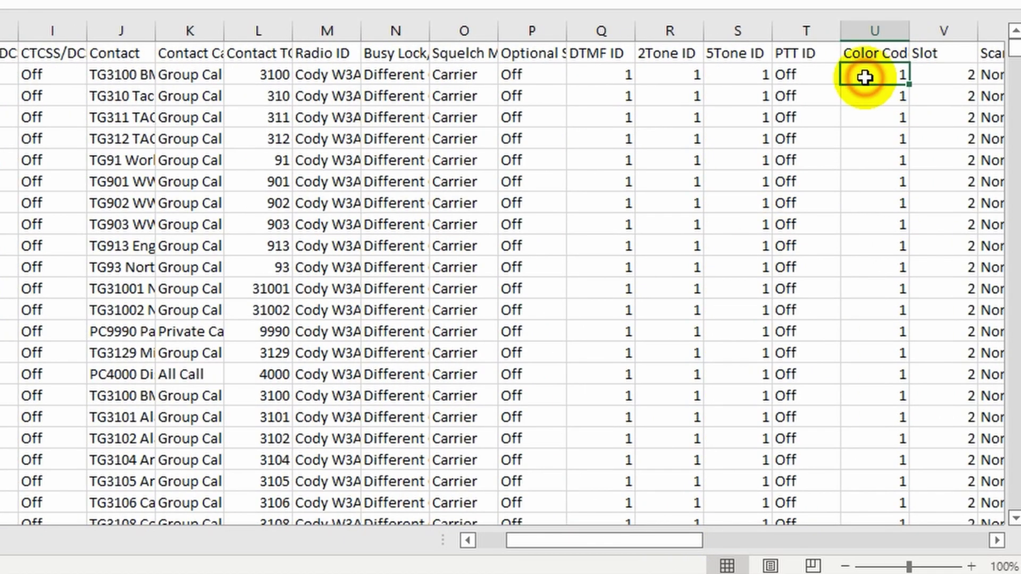
pyautogui.click(878, 90)
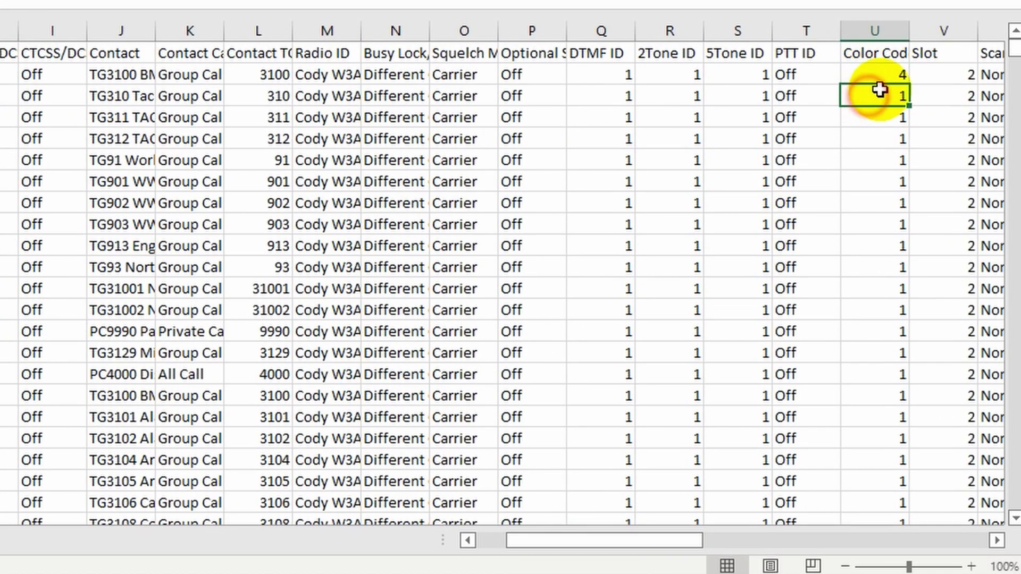
pyautogui.click(889, 77)
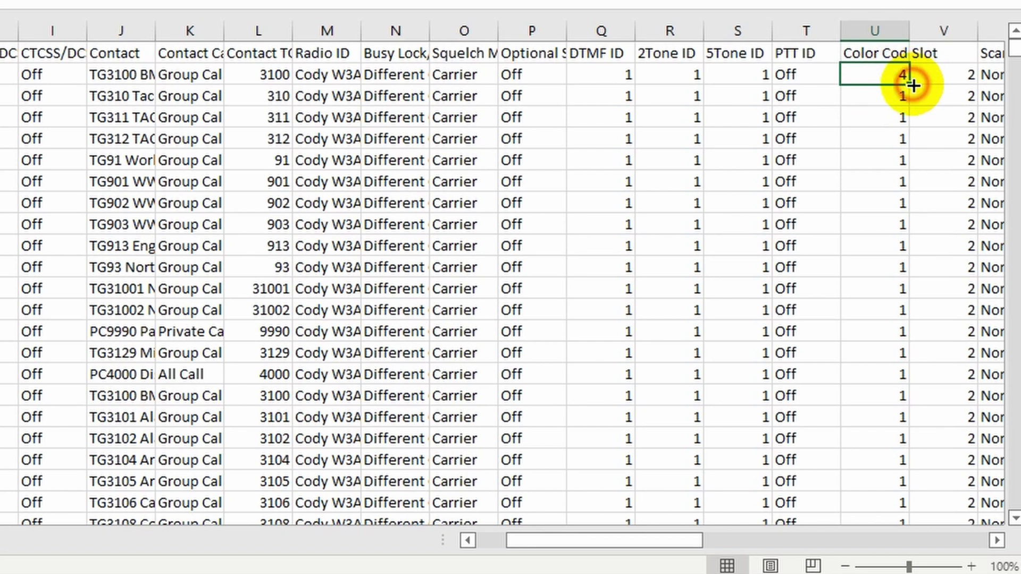
pyautogui.moveTo(913, 85)
pyautogui.mouseDown()
pyautogui.moveTo(916, 526)
pyautogui.moveTo(911, 382)
pyautogui.moveTo(900, 400)
pyautogui.mouseUp()
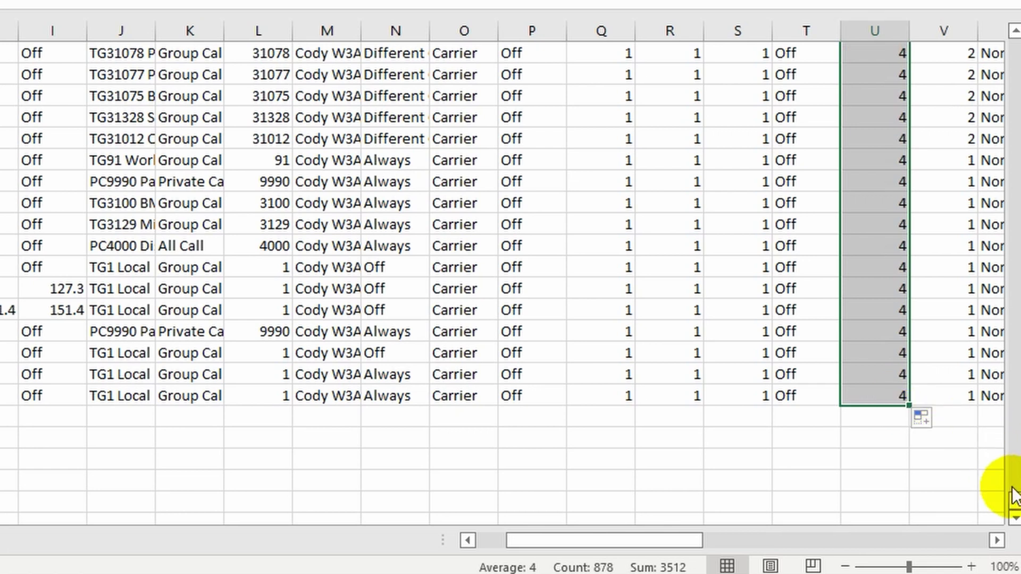
pyautogui.moveTo(1014, 500); pyautogui.dragTo(1015, 40)
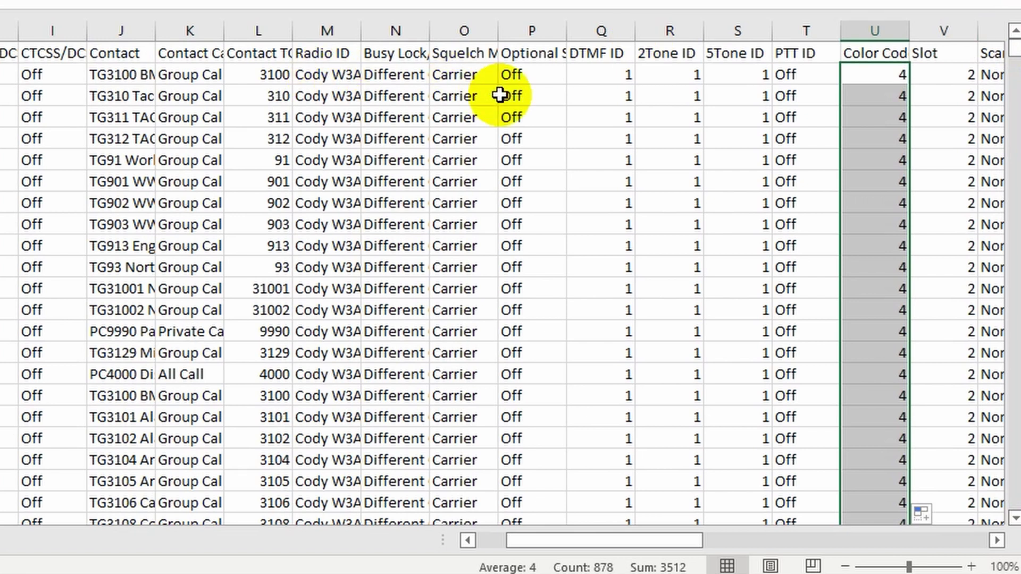
# Set slot 1 for the first channel in V2 and fill it down to the list end
pyautogui.click(943, 78)
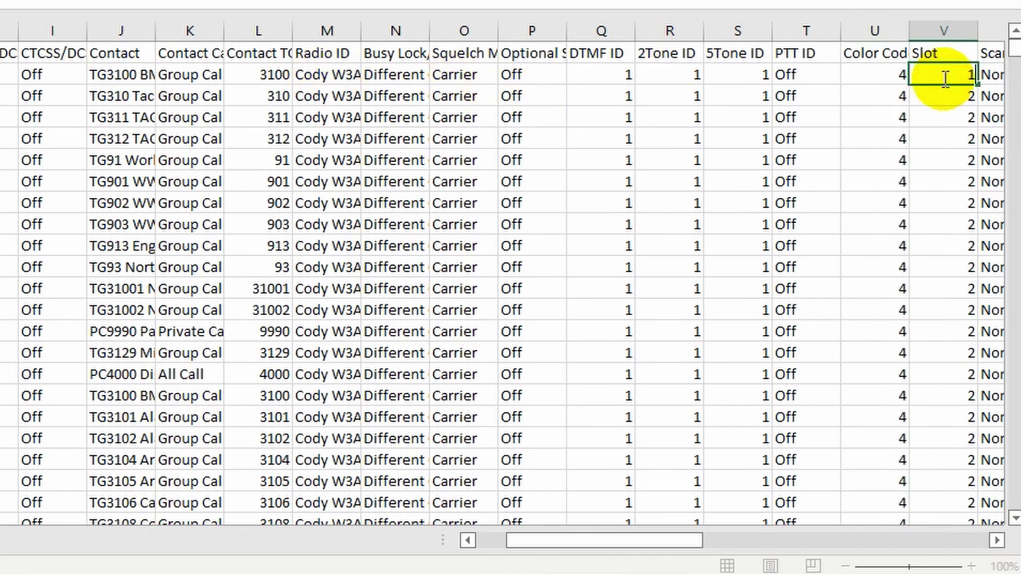
pyautogui.click(967, 70)
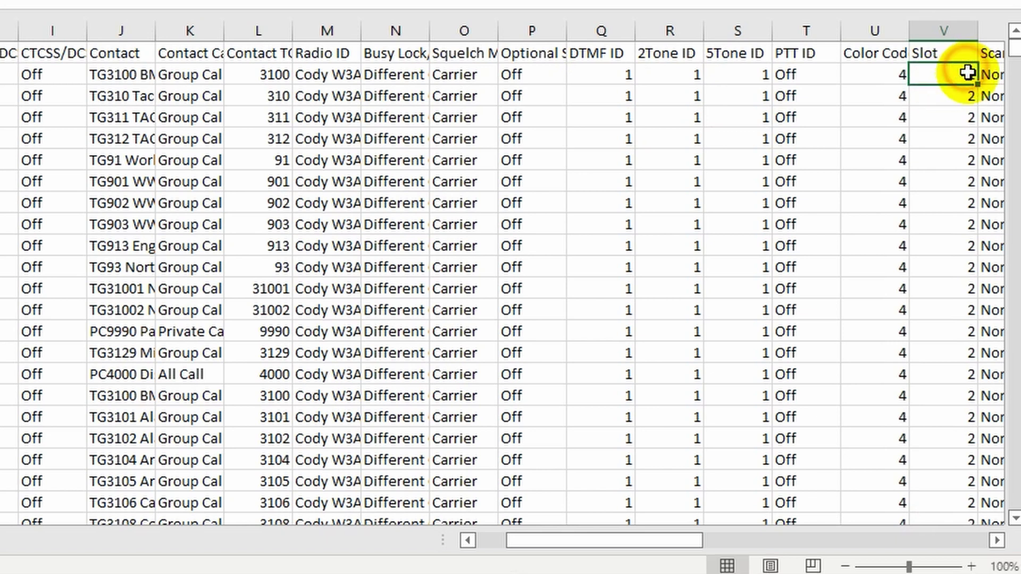
pyautogui.moveTo(978, 86); pyautogui.dragTo(982, 504)
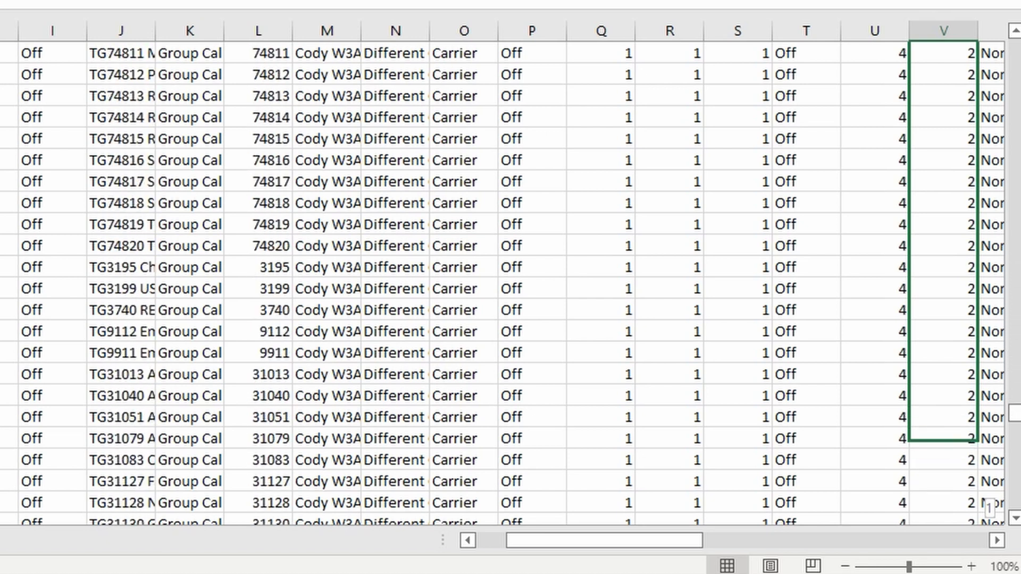
pyautogui.moveTo(983, 505); pyautogui.dragTo(982, 505)
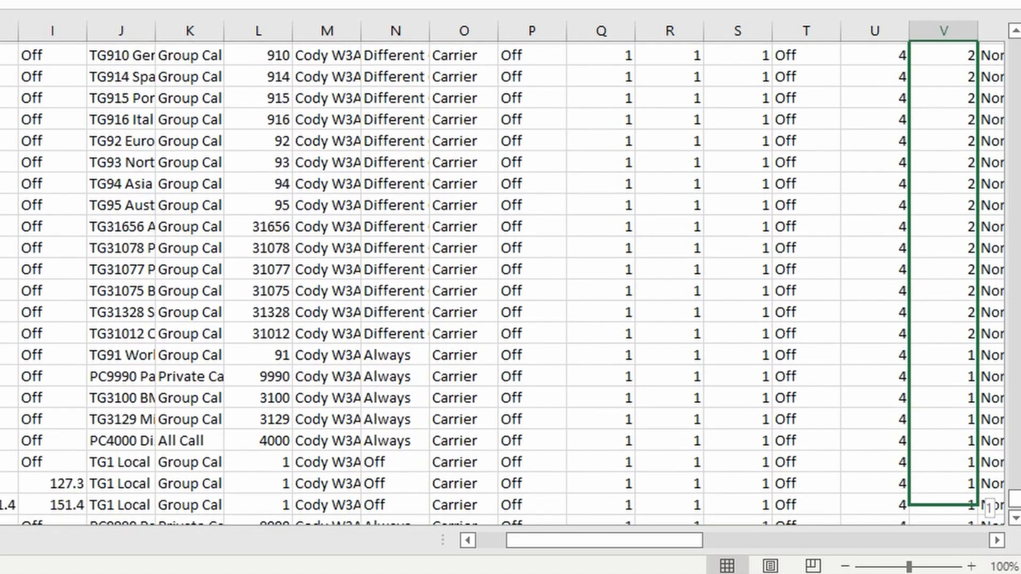
pyautogui.moveTo(949, 516)
pyautogui.mouseDown()
pyautogui.moveTo(949, 451)
pyautogui.moveTo(949, 462)
pyautogui.mouseUp()
pyautogui.click(950, 481)
pyautogui.hscroll(-2, 867, 476)
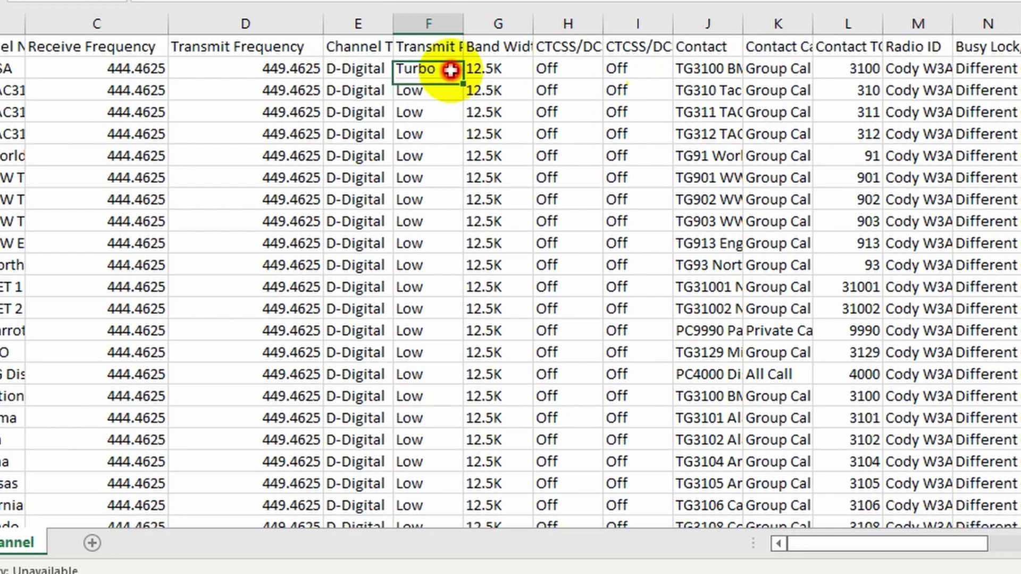
# Fill Turbo transmit power from F2 down column F through row 867, replacing Low
pyautogui.moveTo(464, 80)
pyautogui.mouseDown()
pyautogui.moveTo(463, 378)
pyautogui.moveTo(485, 573)
pyautogui.moveTo(478, 285)
pyautogui.moveTo(455, 254)
pyautogui.mouseUp()
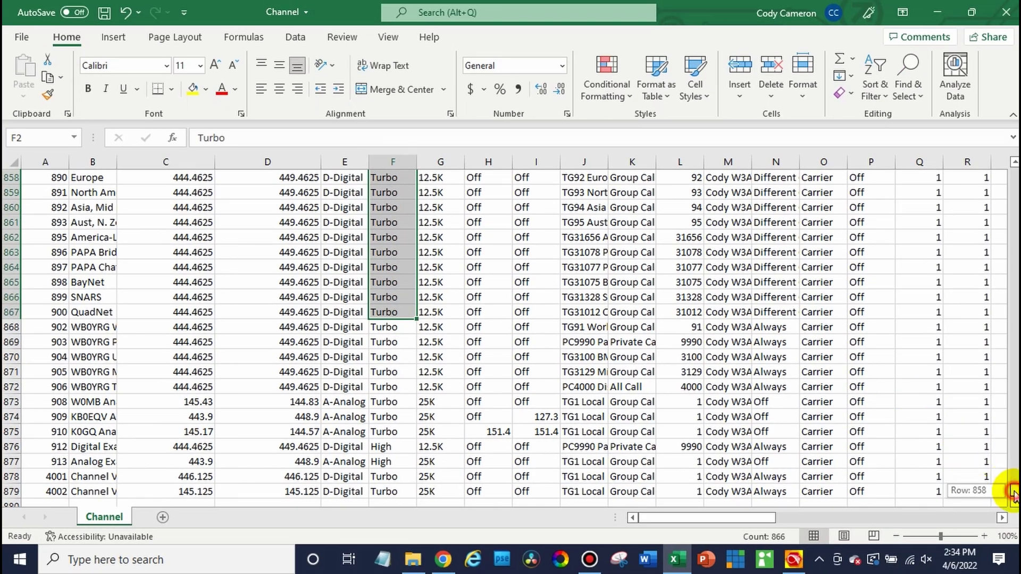
pyautogui.moveTo(1014, 495); pyautogui.dragTo(1014, 176)
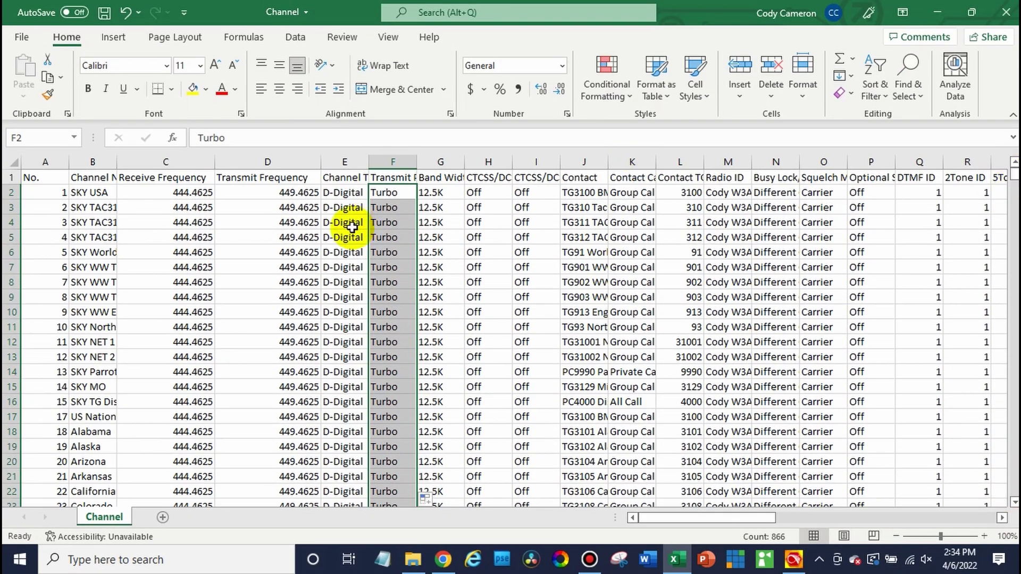
# Save as CSV (Comma delimited), replacing Channel.csv, then close the UCP local repeater folder
pyautogui.click(37, 192)
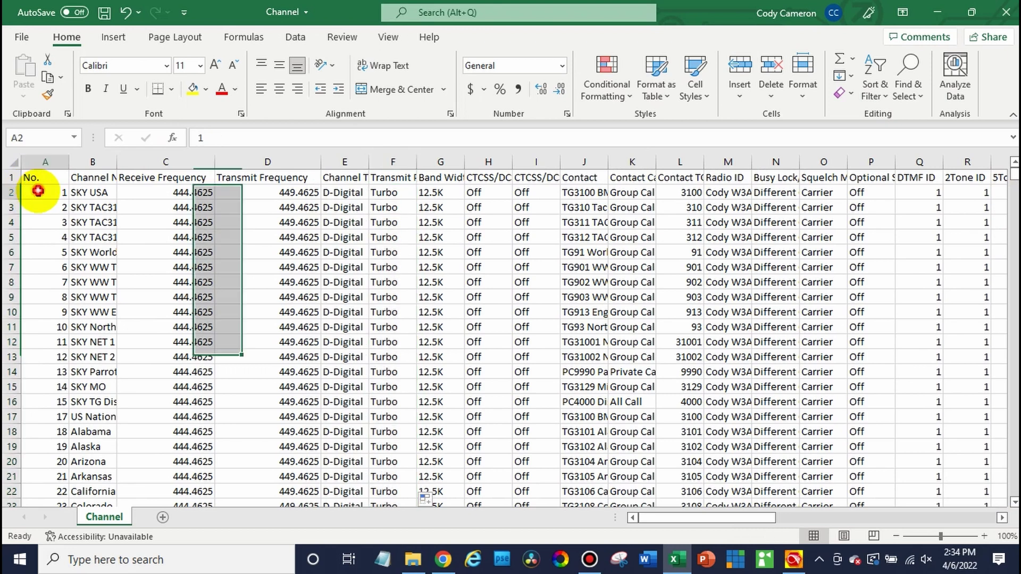
pyautogui.click(23, 34)
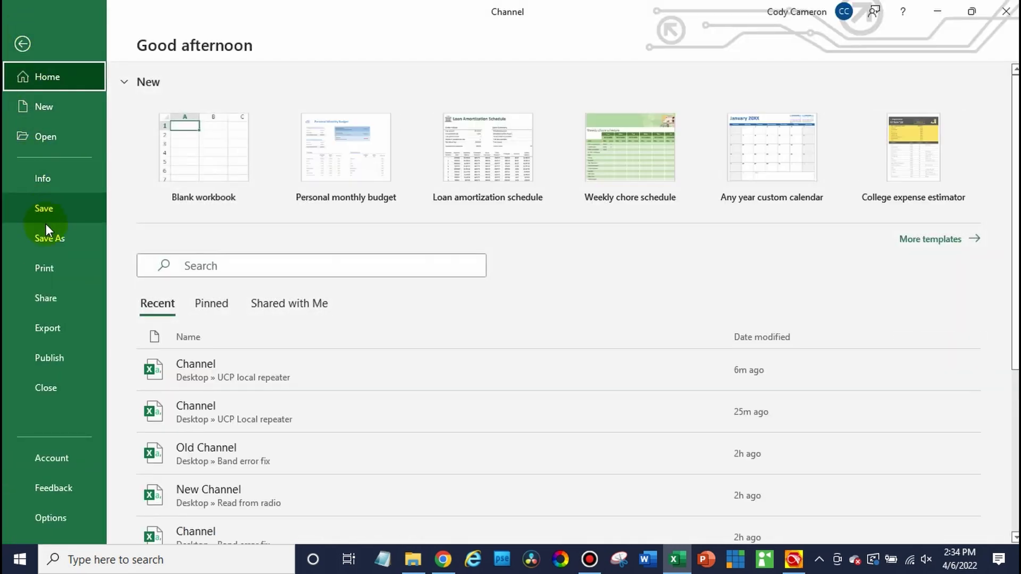
pyautogui.click(49, 237)
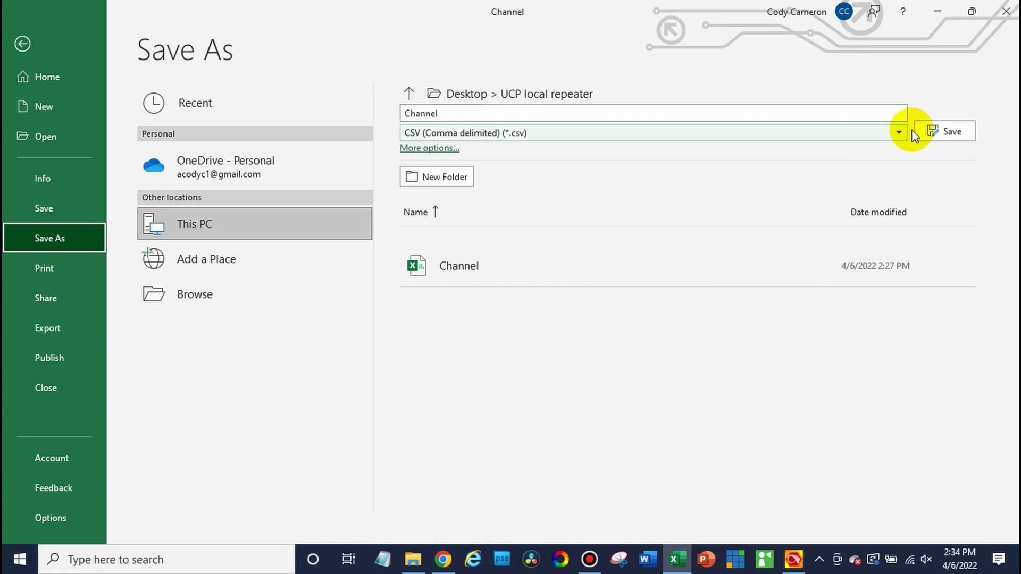
pyautogui.click(934, 130)
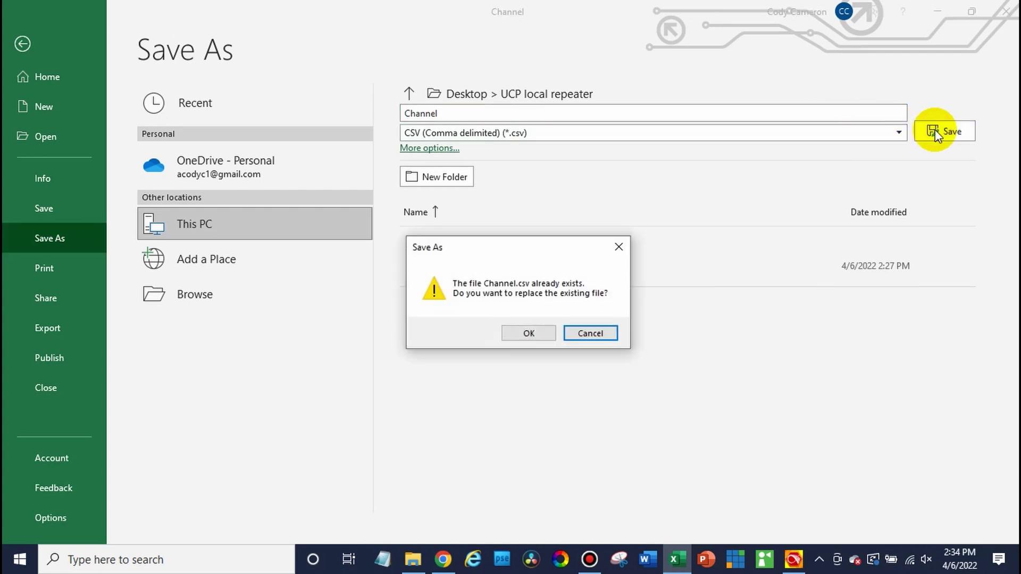
pyautogui.click(537, 335)
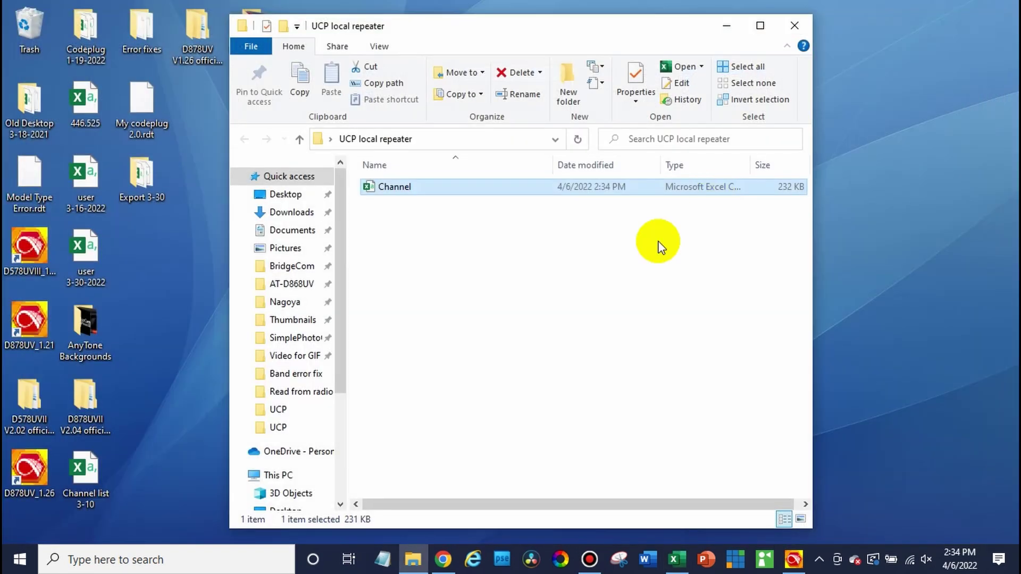
pyautogui.click(509, 285)
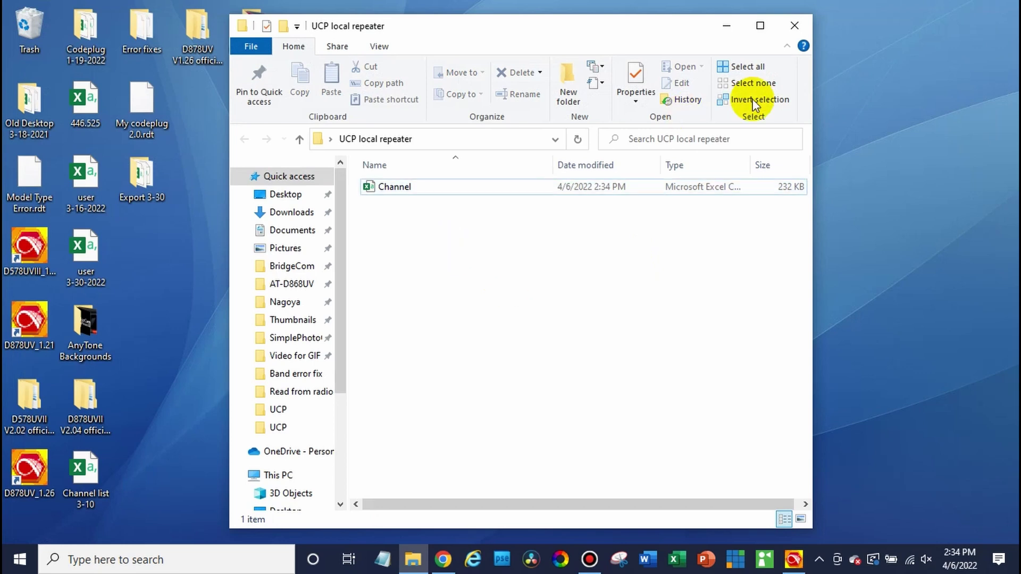
pyautogui.click(792, 28)
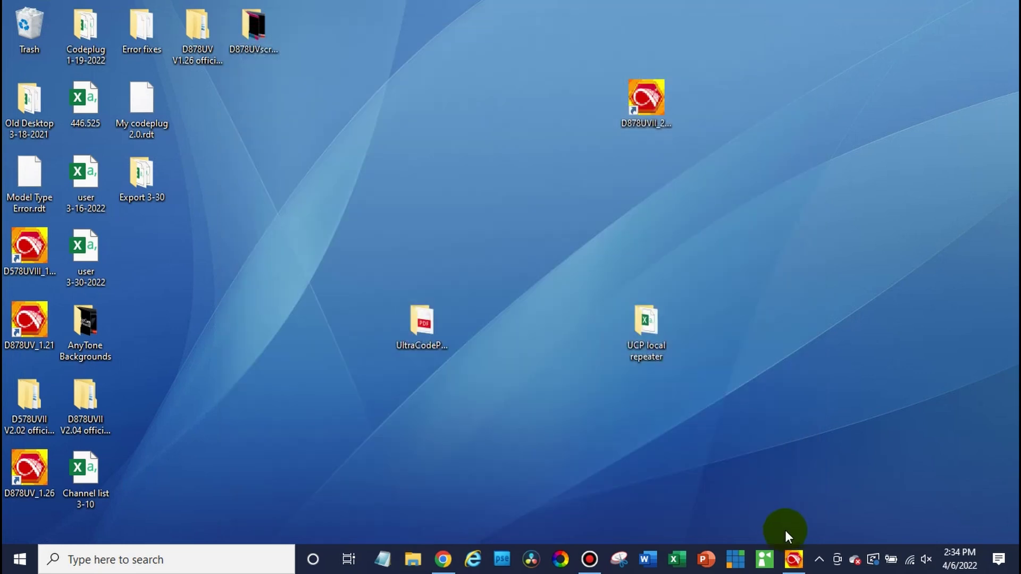
# Import Channel.csv as the channel source, loading 444.4625/449.4625 Turbo channels into the CPS
pyautogui.click(791, 562)
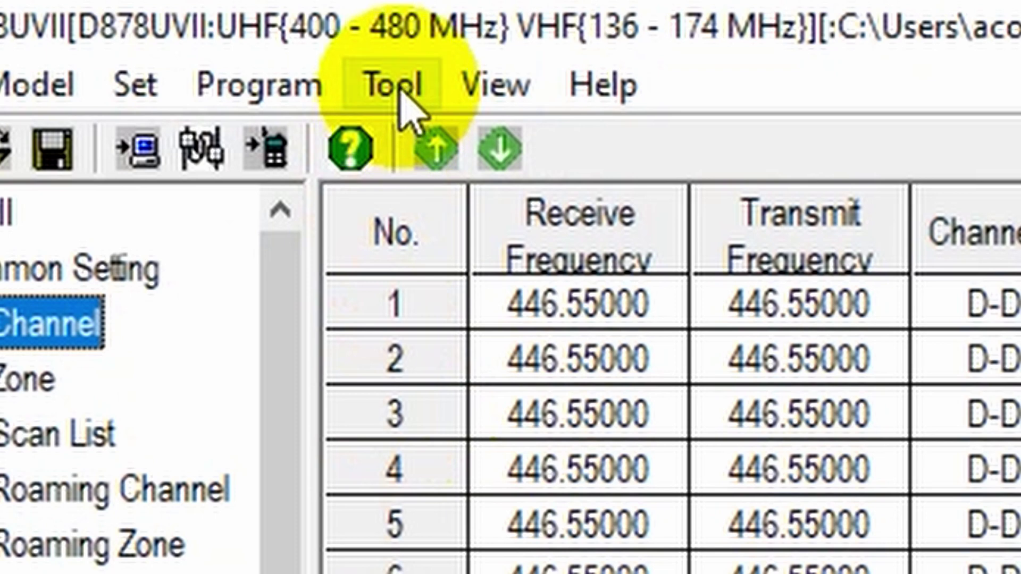
pyautogui.click(142, 25)
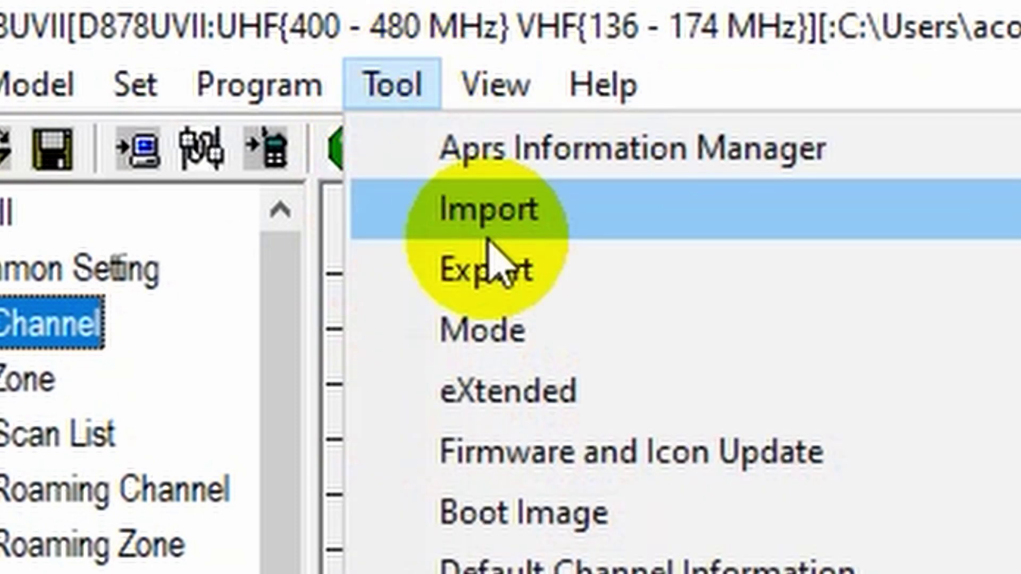
pyautogui.click(567, 224)
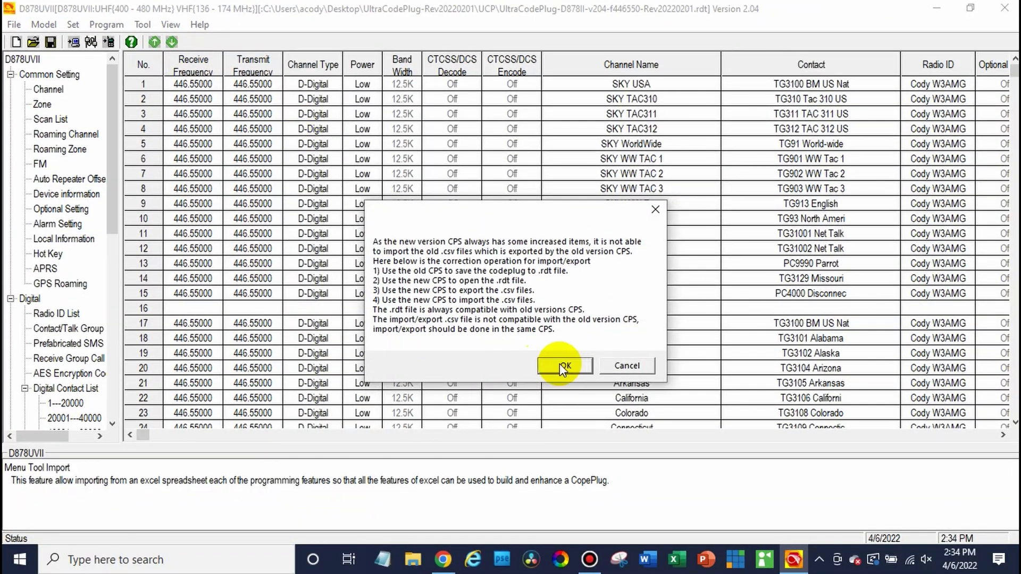
pyautogui.click(562, 366)
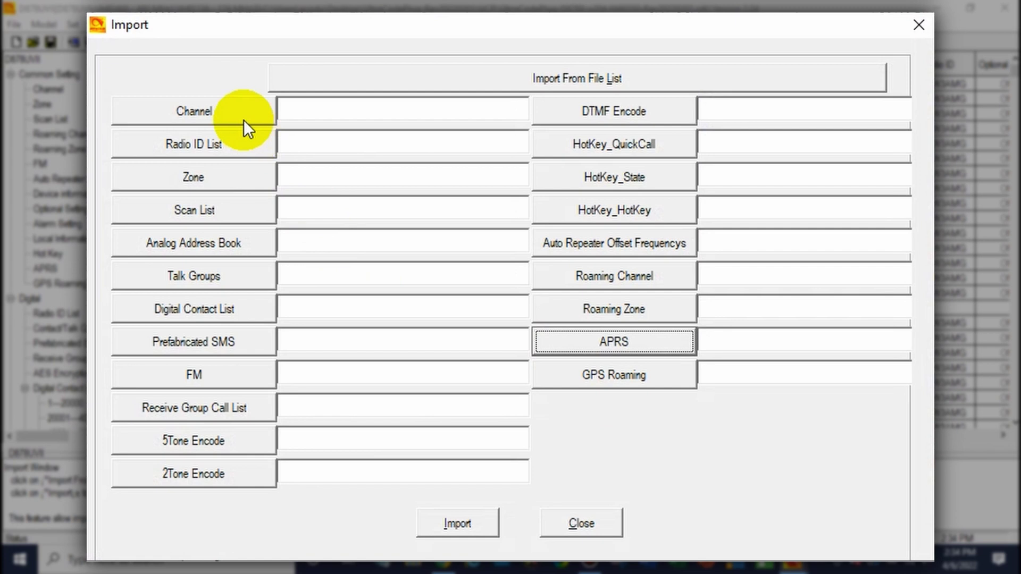
pyautogui.click(182, 109)
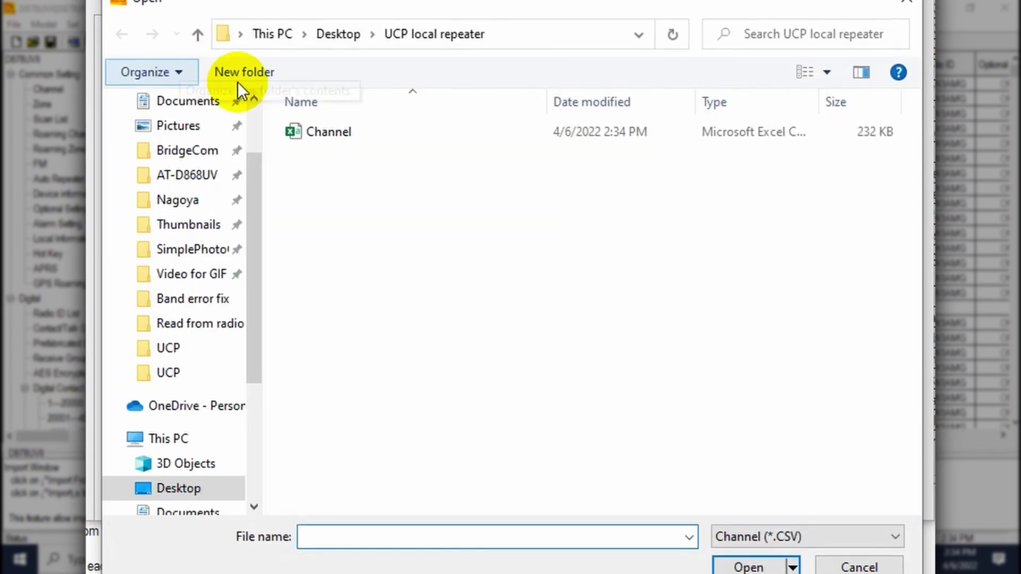
pyautogui.click(327, 130)
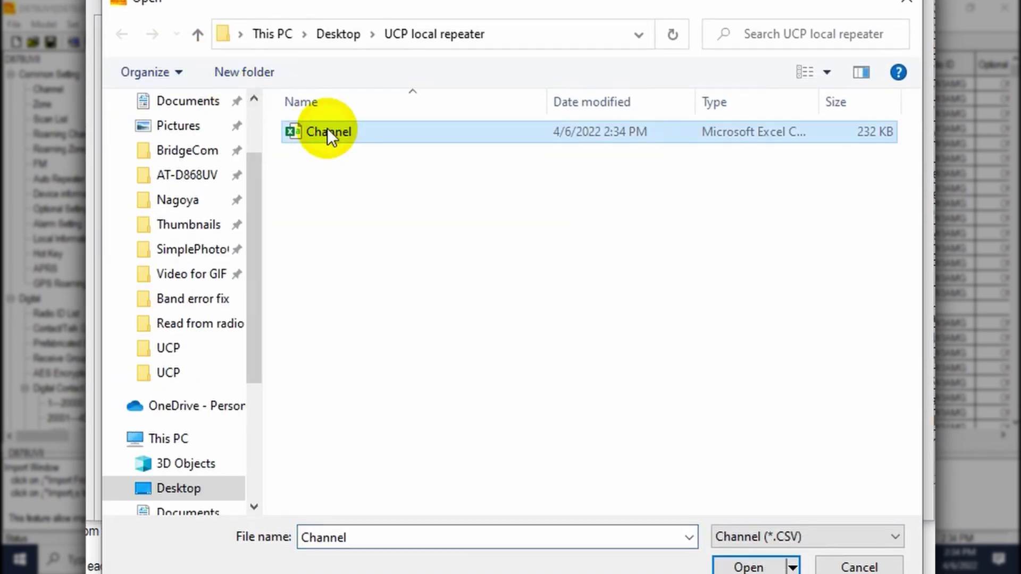
pyautogui.click(741, 565)
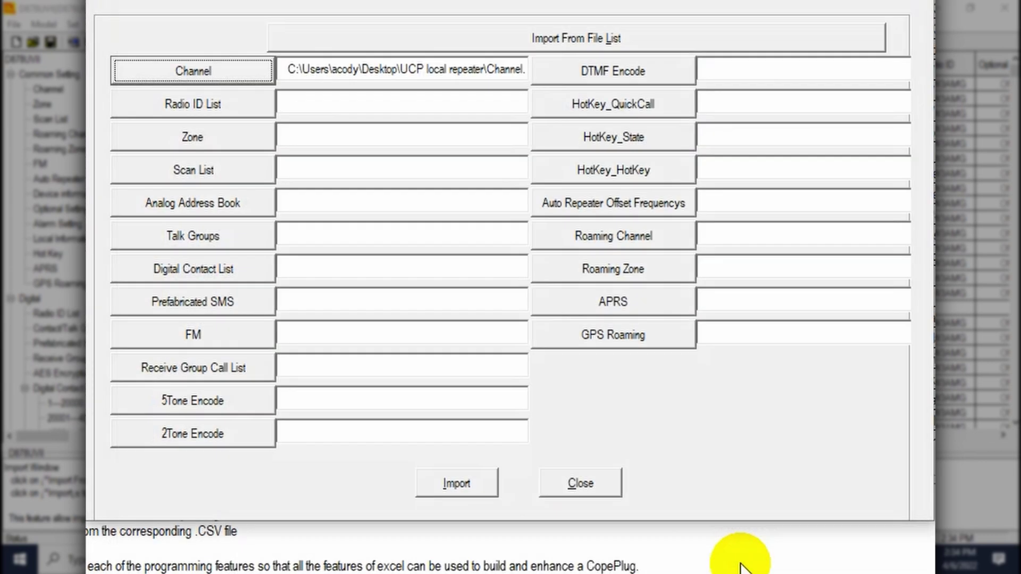
pyautogui.click(449, 484)
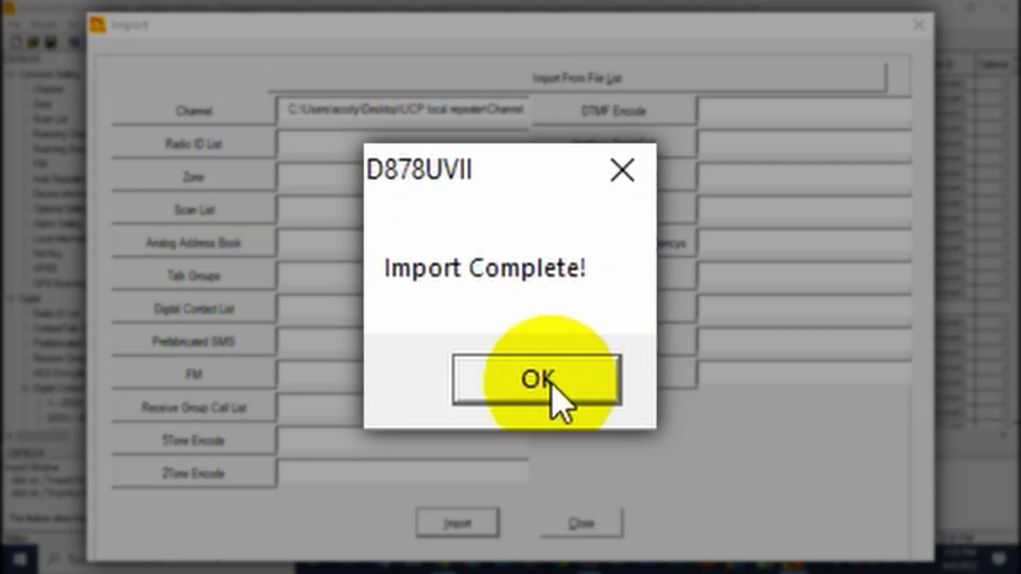
pyautogui.click(526, 325)
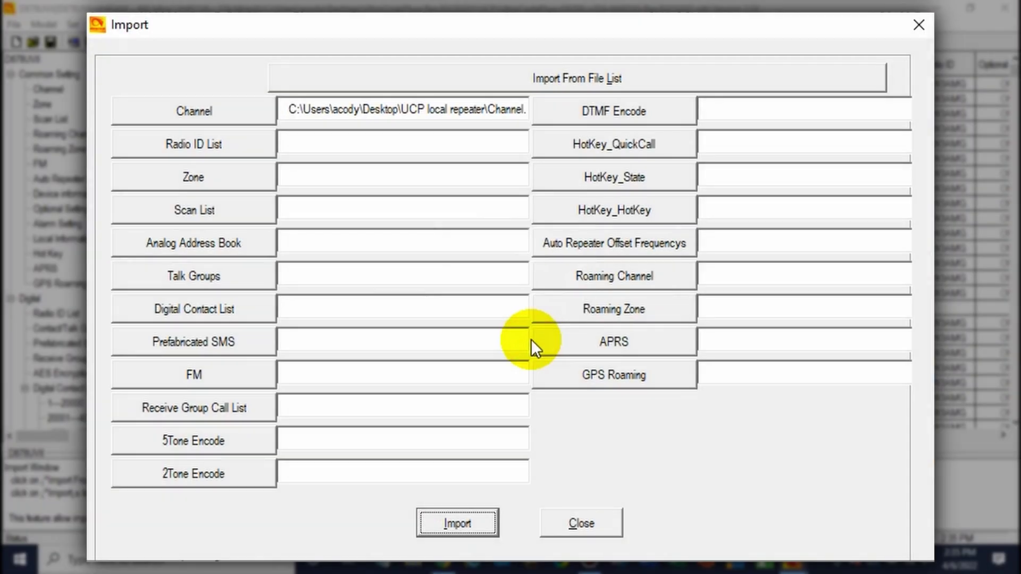
pyautogui.click(581, 524)
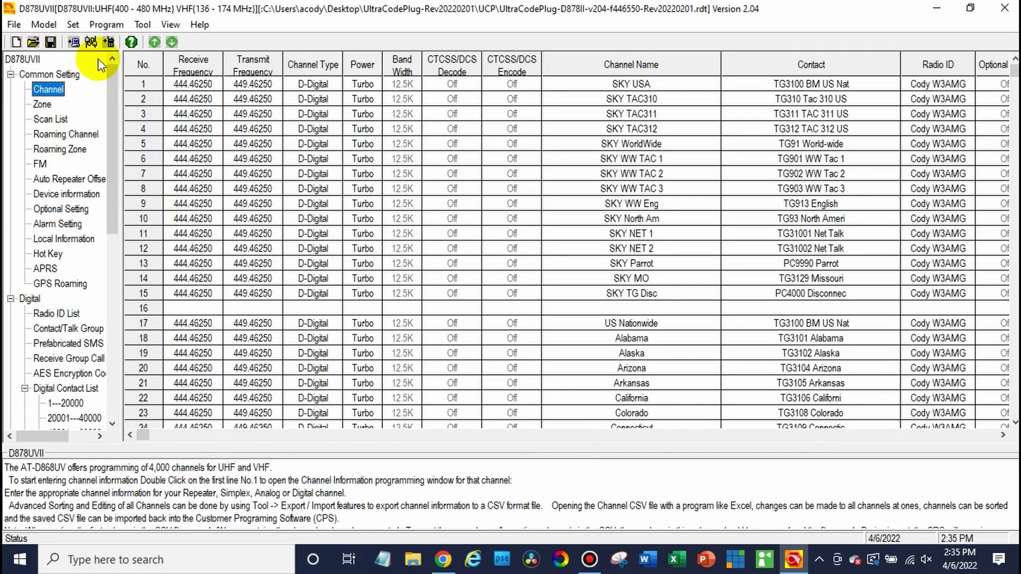
# Write to the radio with only Other Data checked, excluding the digital contact list
pyautogui.click(108, 42)
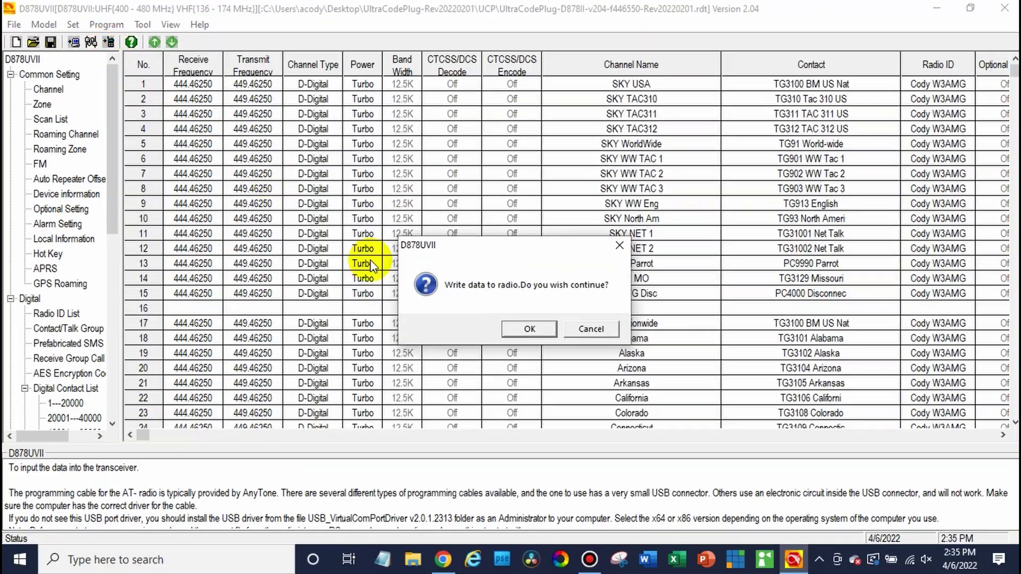
pyautogui.click(528, 330)
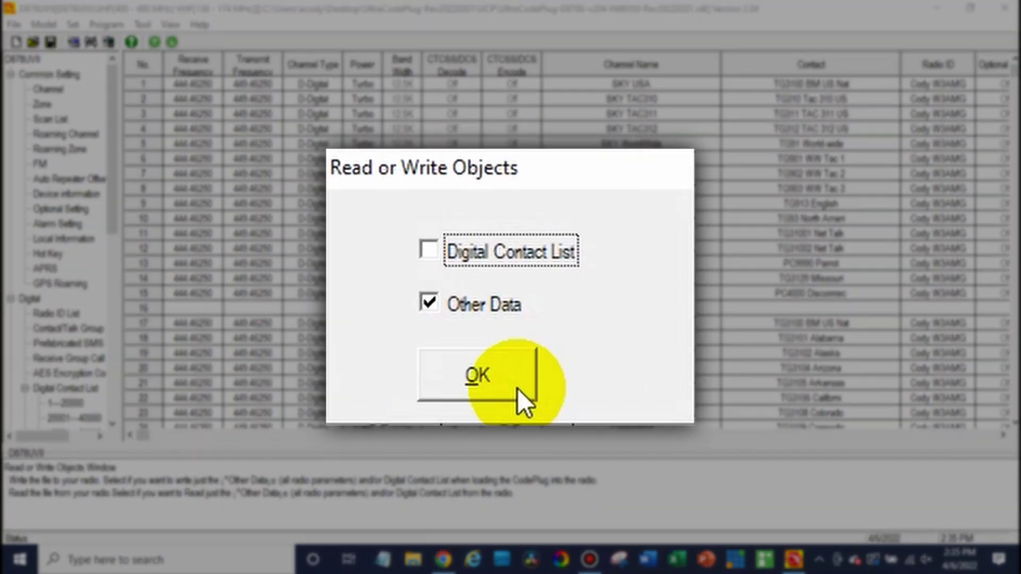
pyautogui.click(518, 388)
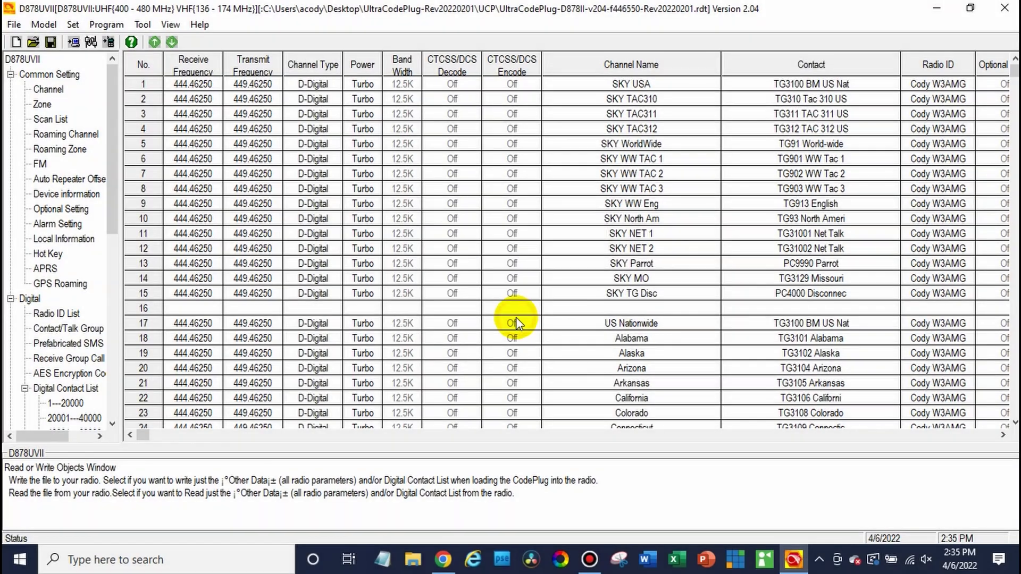